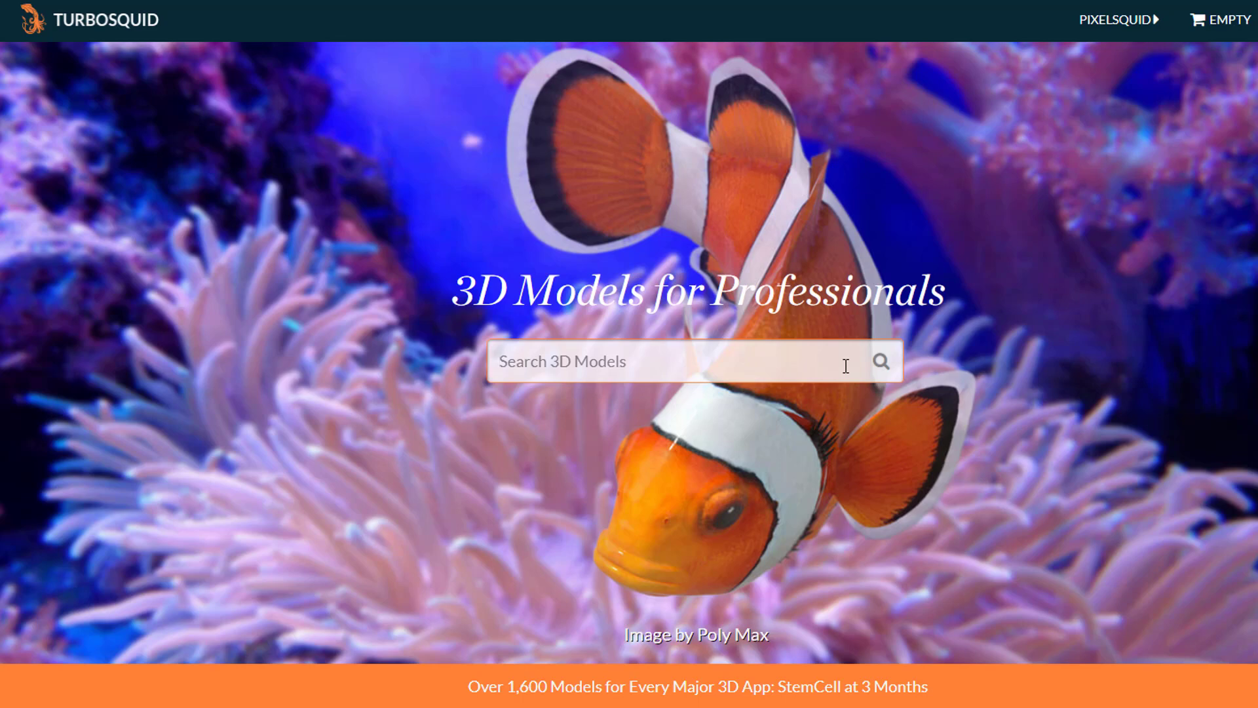
Search the 3D model library for "mocap free" and preview several of the free motion capture results
text(mocap fre)
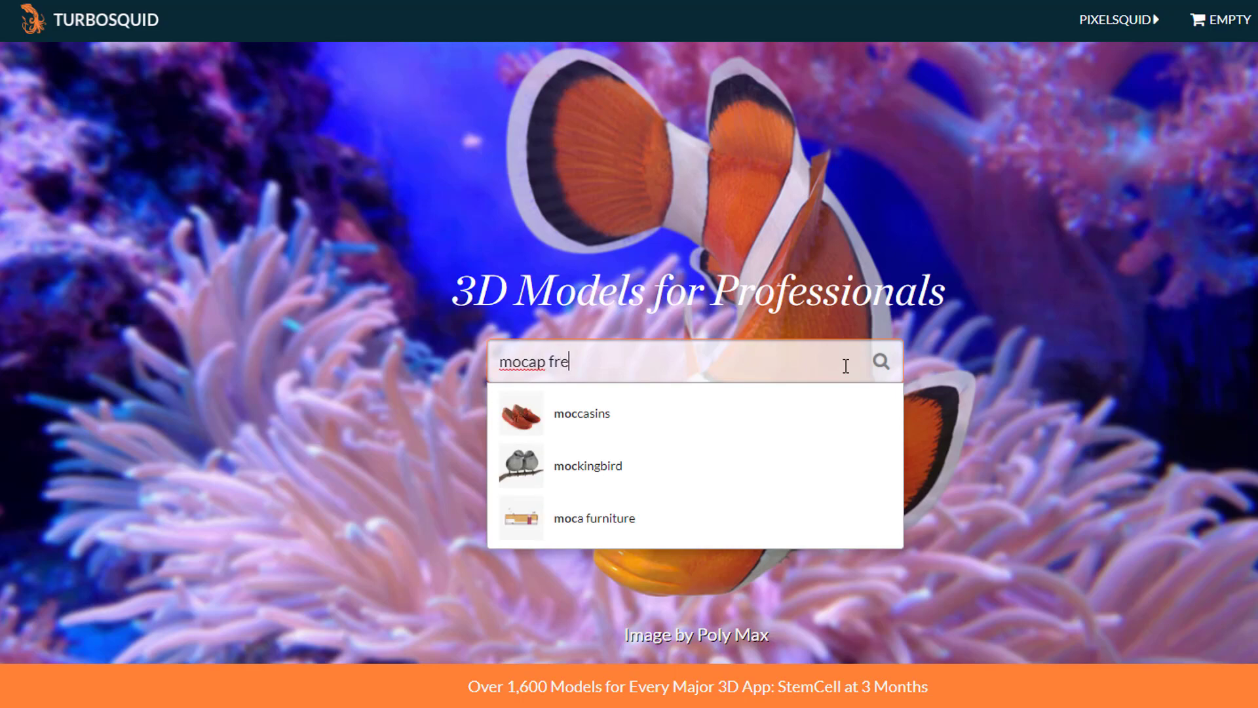
text(e)
key(Return)
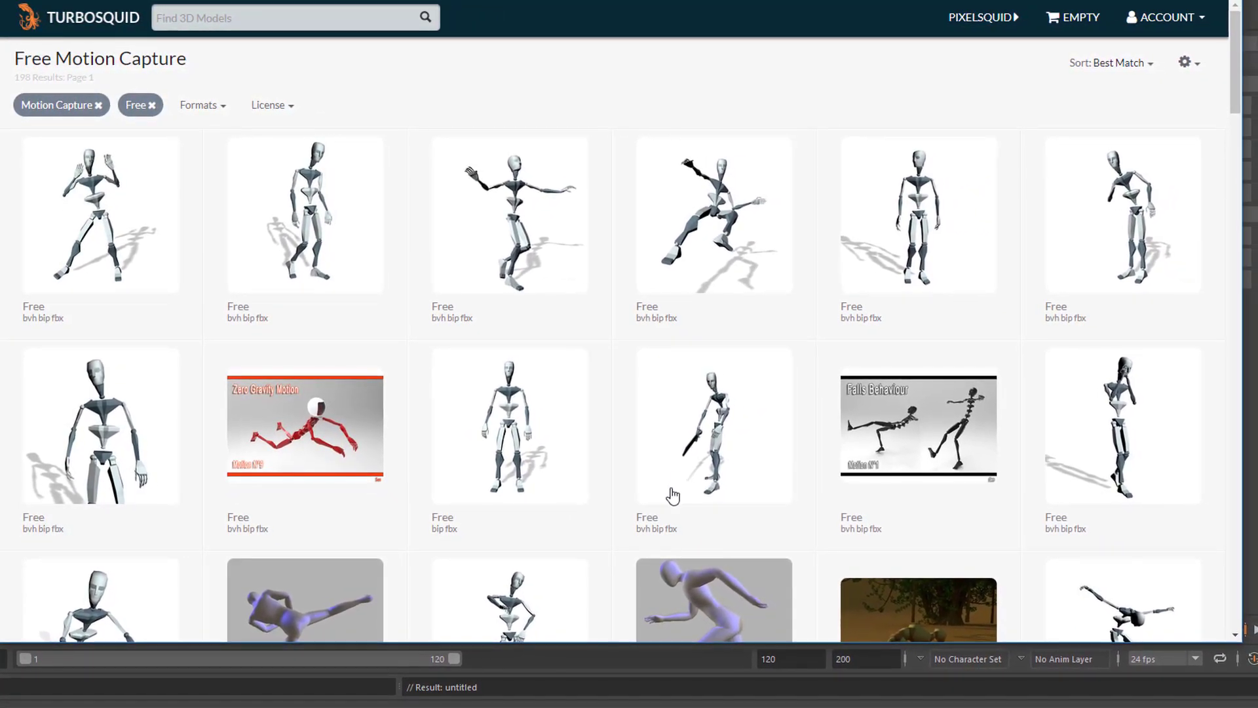
mouse_move(744, 470)
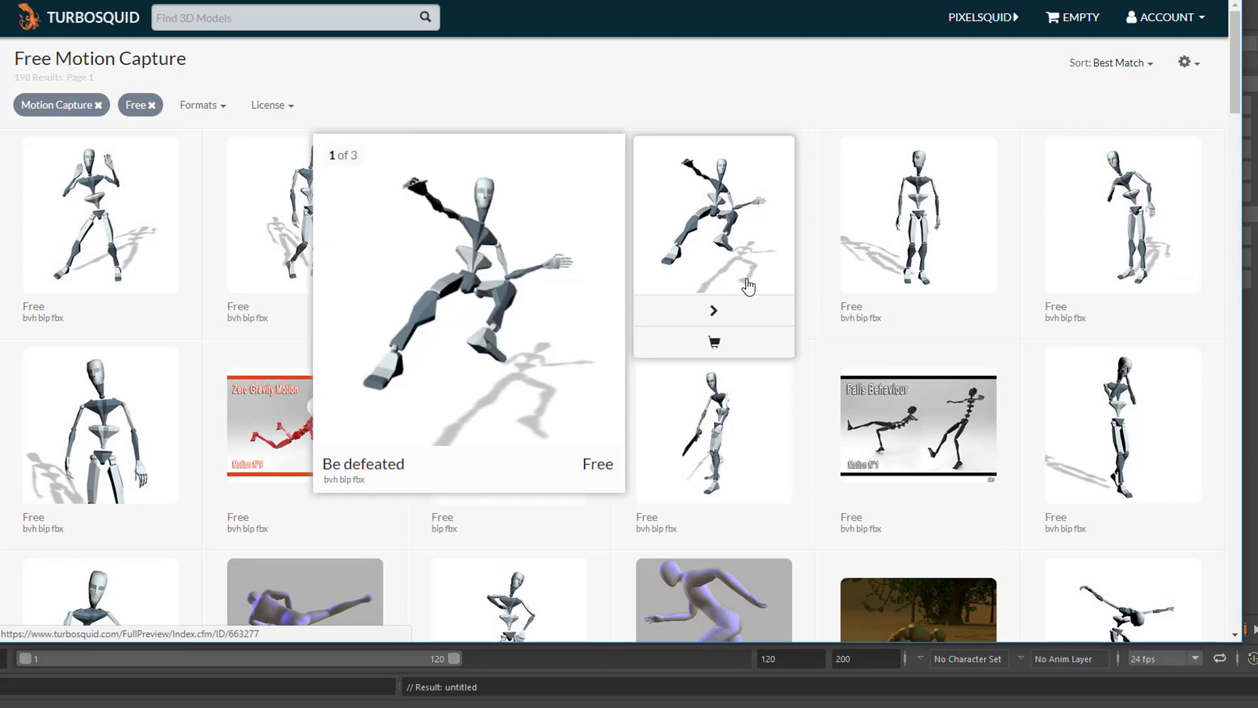
drag(1235, 95, 1240, 255)
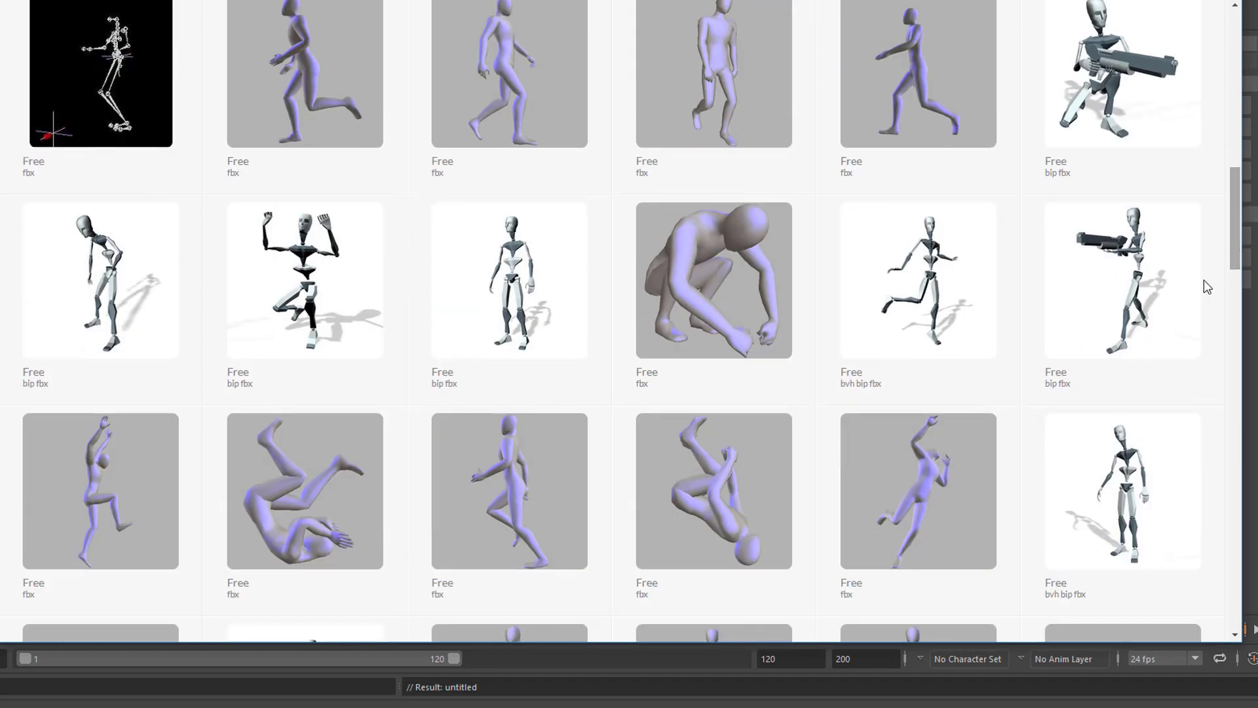
mouse_move(312, 291)
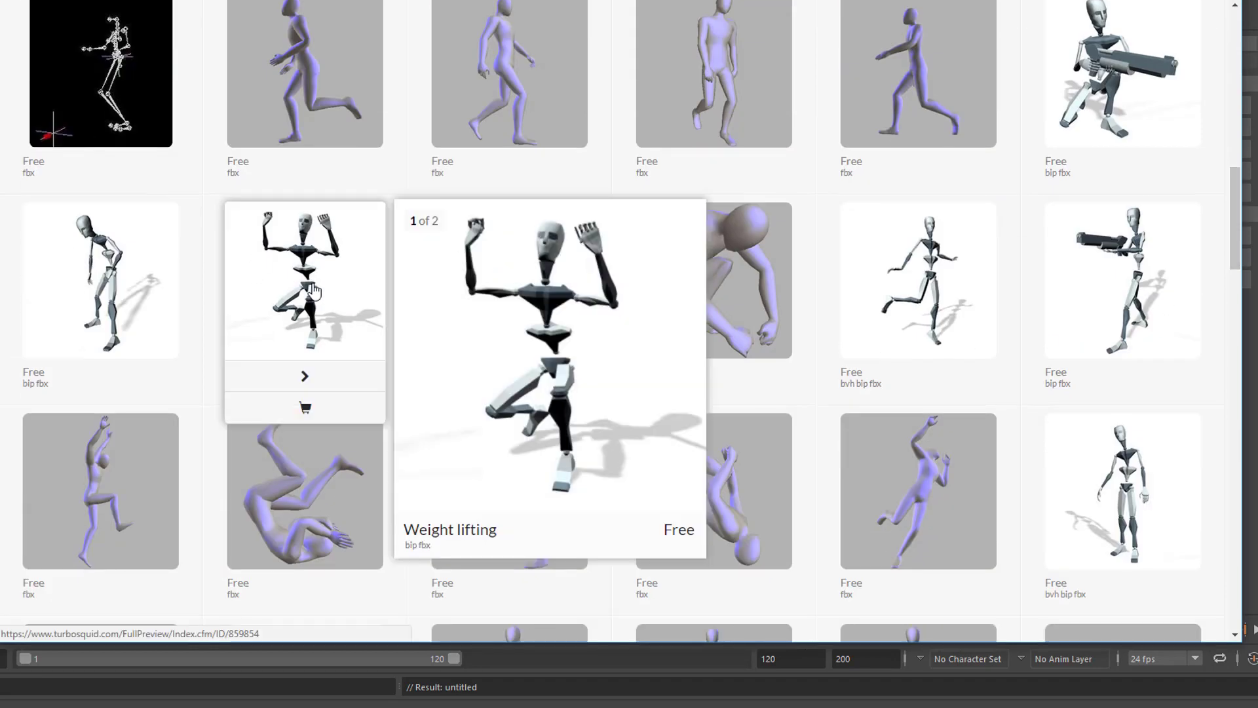
mouse_move(102, 313)
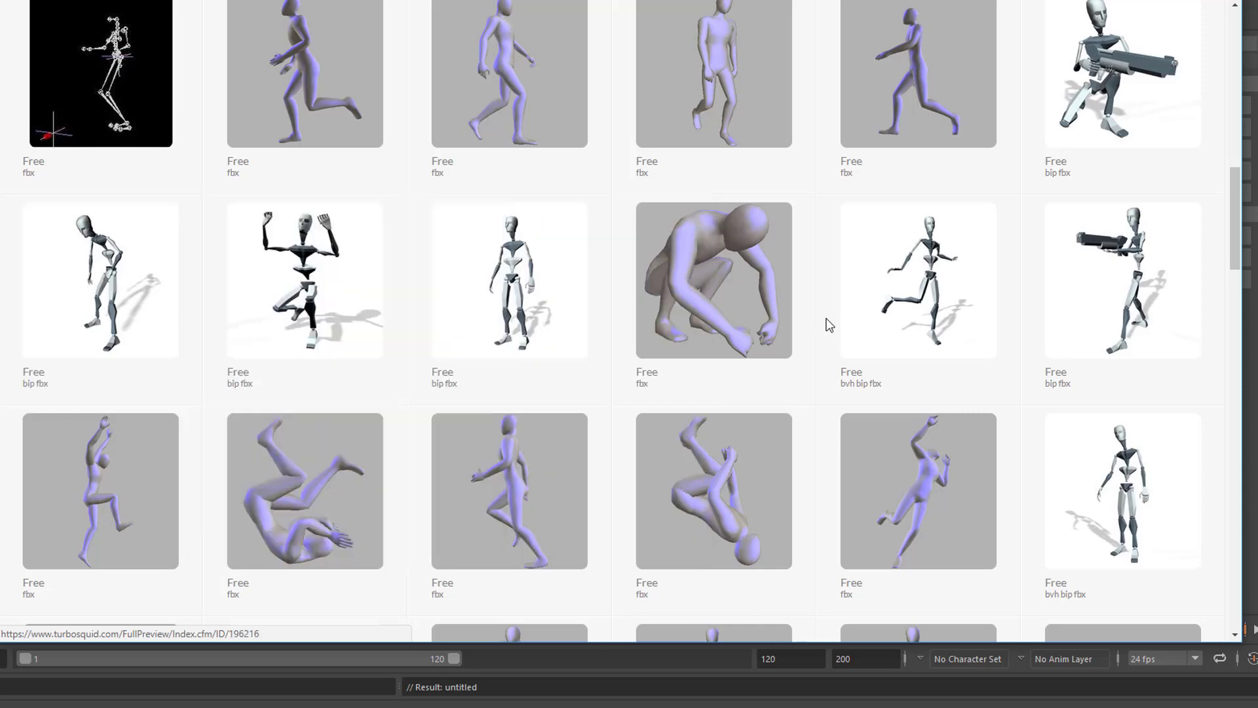
mouse_move(1111, 289)
mouse_move(904, 293)
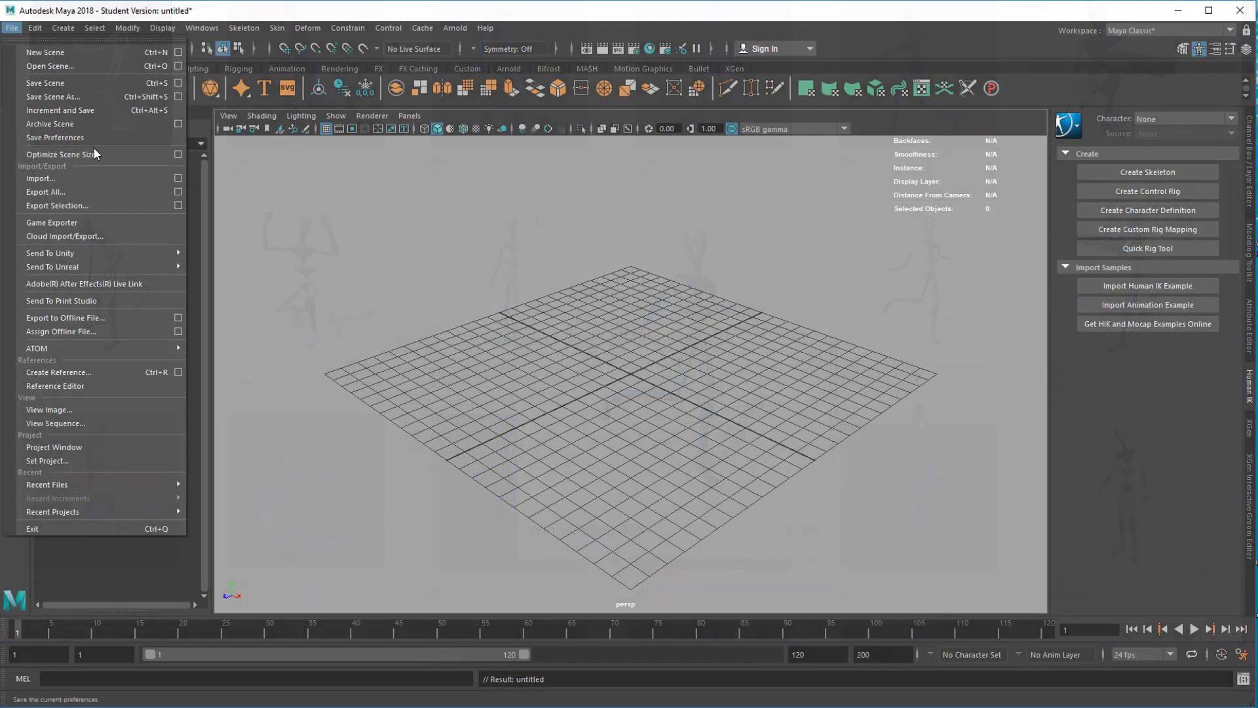
Switch to Maya, import the motion capture file W_Win_06.fbx and play the whole skeleton's animation
click(77, 179)
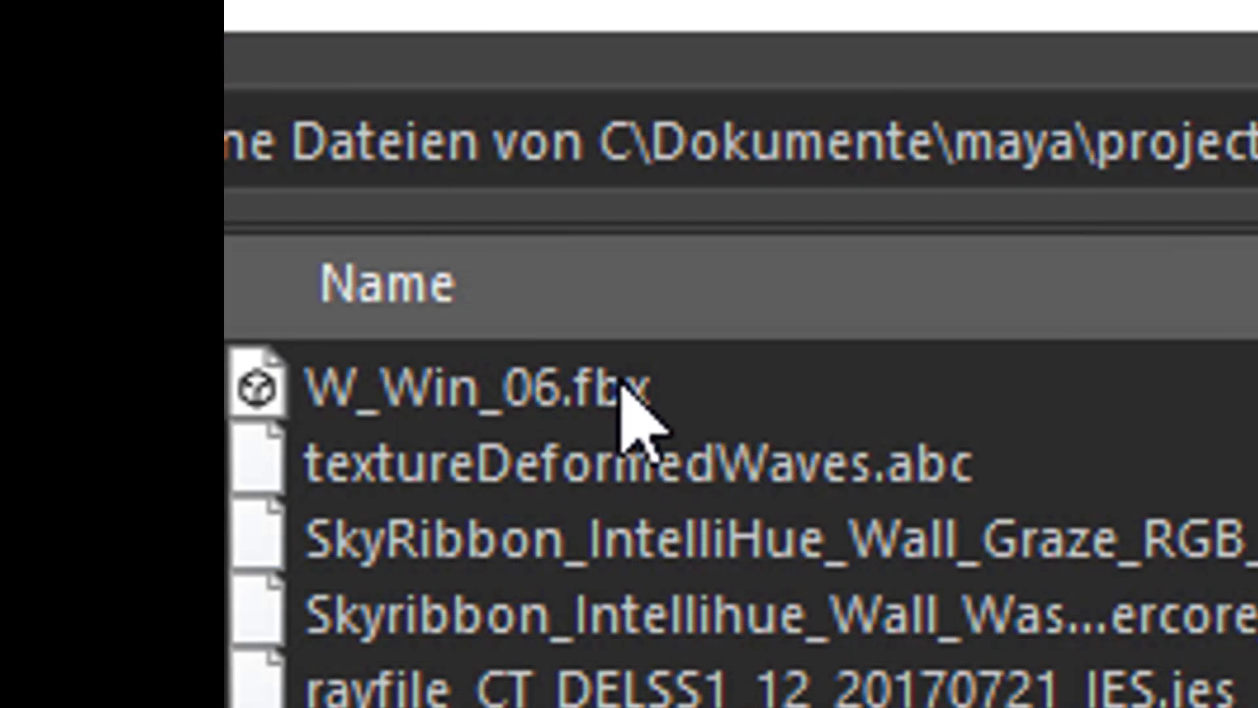
click(58, 254)
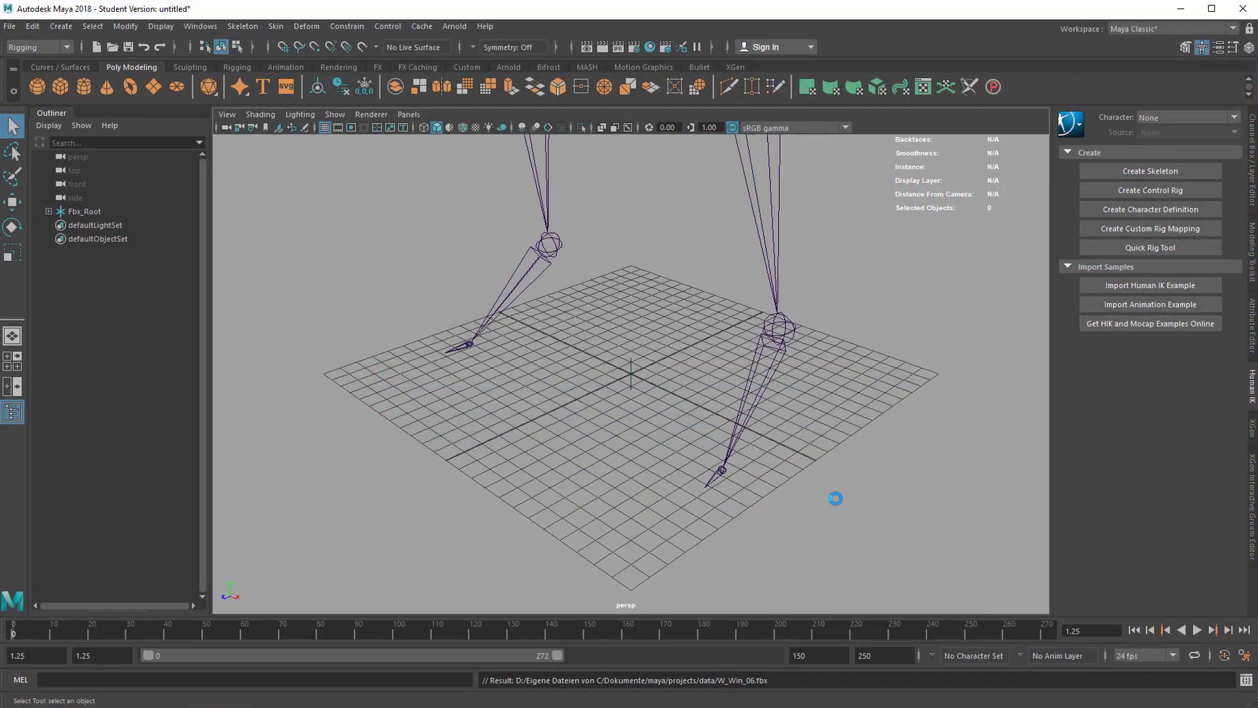
alt+right_drag(841, 419, 728, 406)
alt+drag(727, 406, 957, 637)
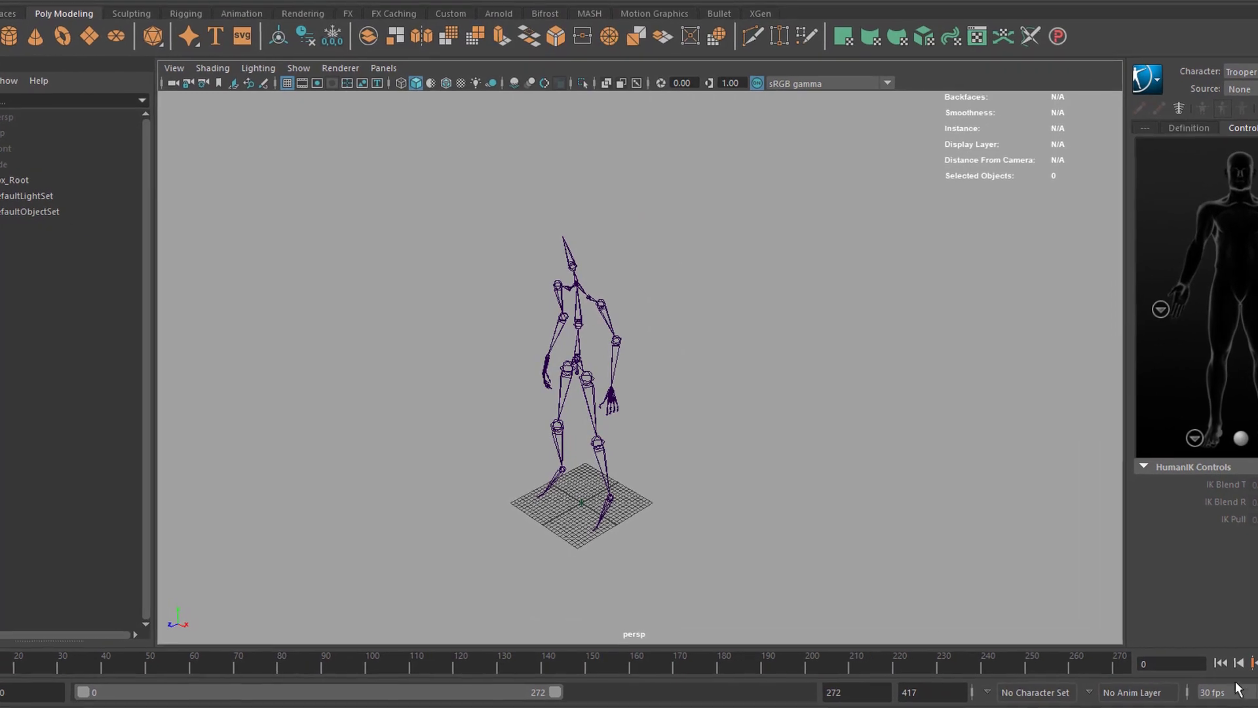
click(1254, 670)
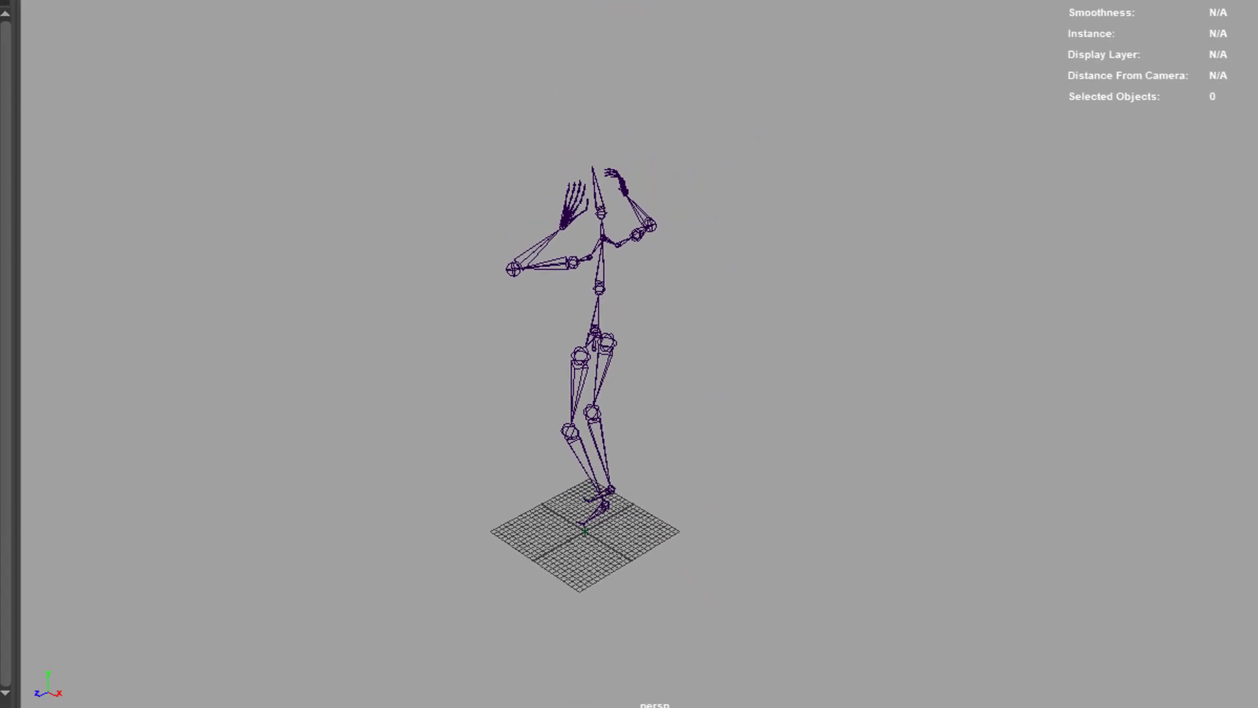
Add the CharacterObese.ma biped base mesh from the Content Browser to the scene and play the animation with both figures in view
click(192, 17)
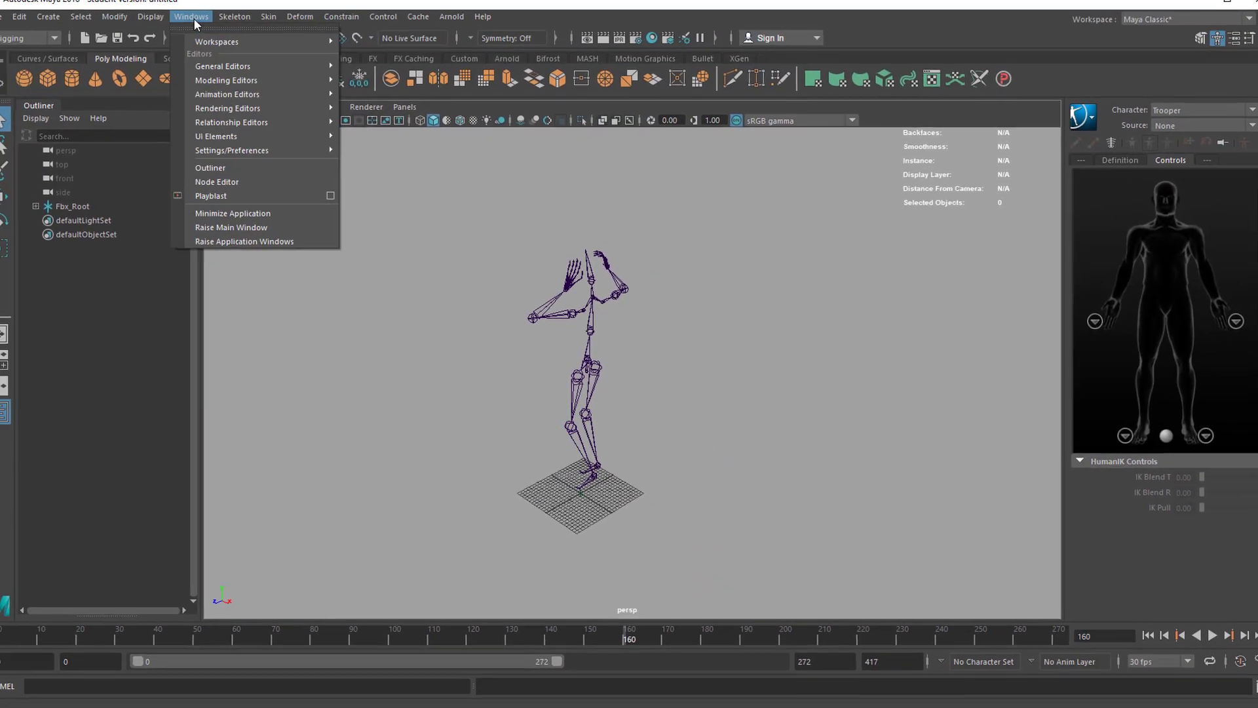
mouse_move(226, 66)
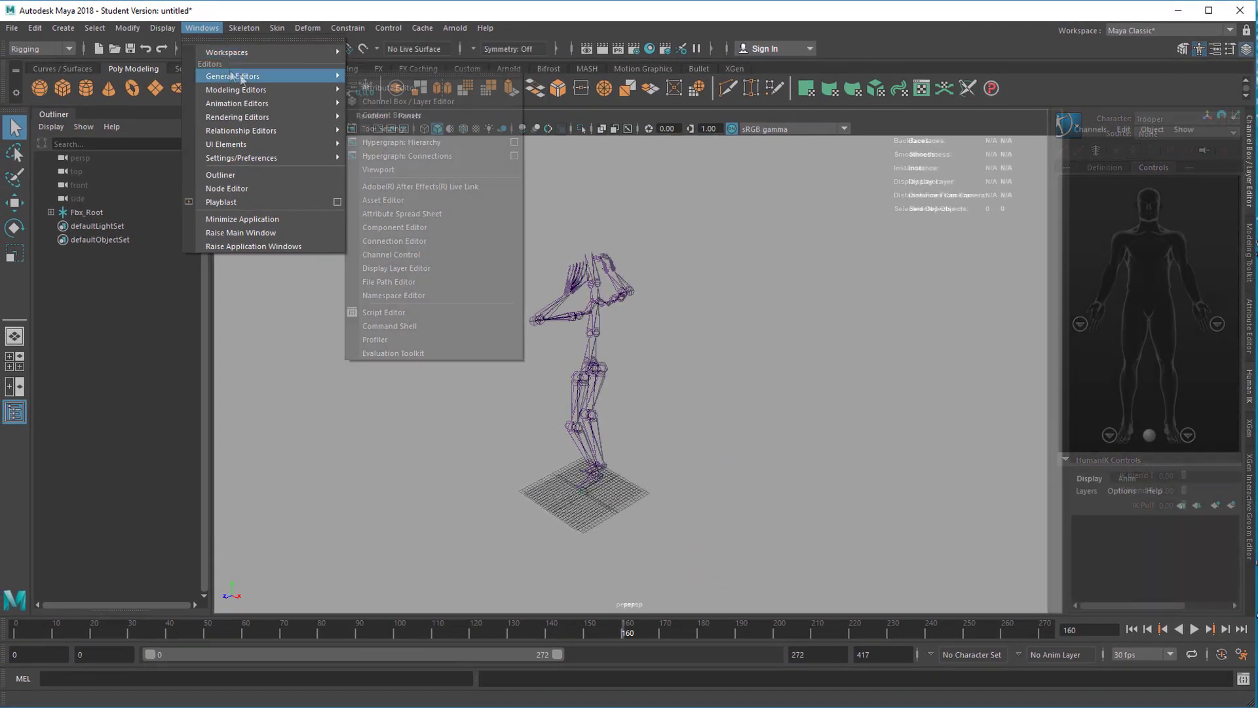
click(404, 116)
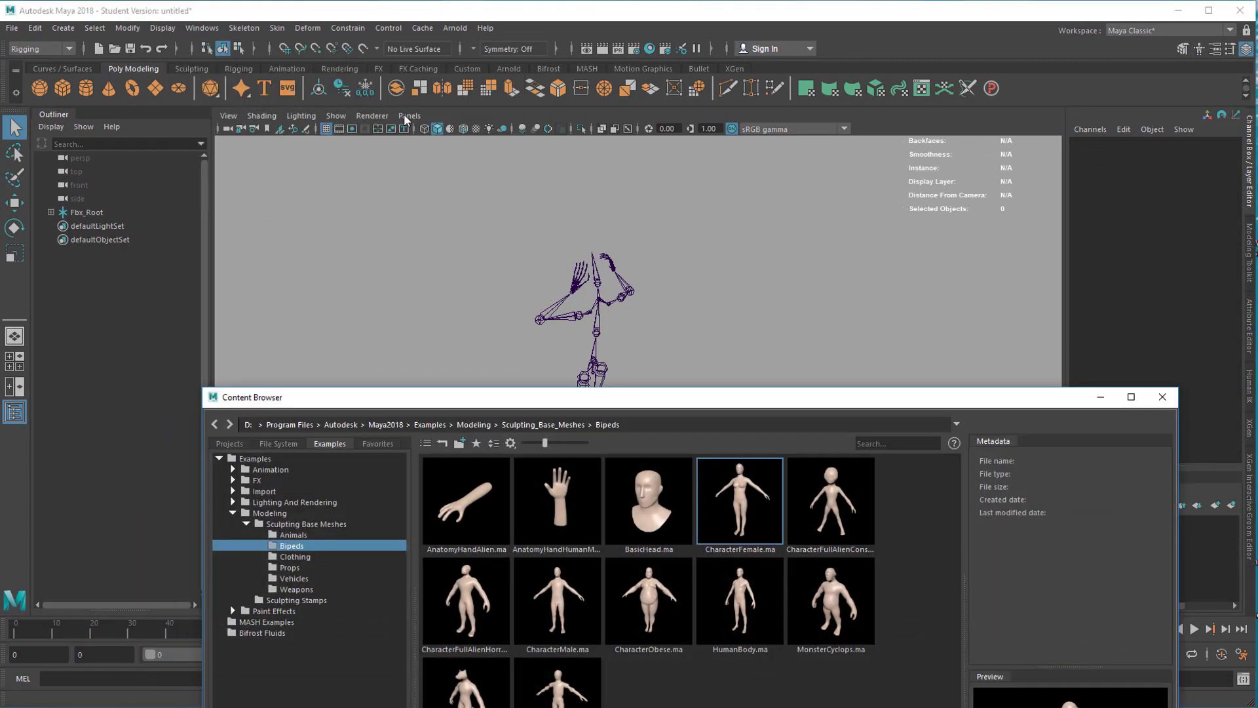
drag(692, 392, 740, 197)
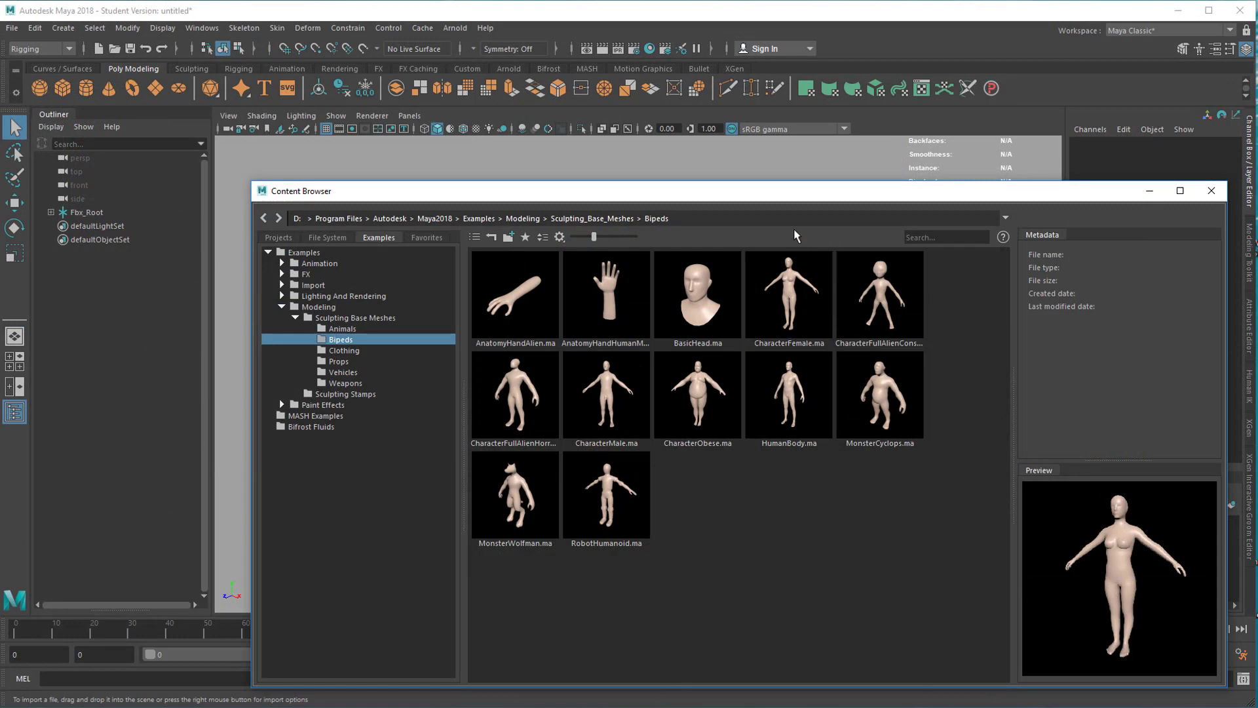
drag(795, 191, 928, 413)
drag(819, 626, 710, 260)
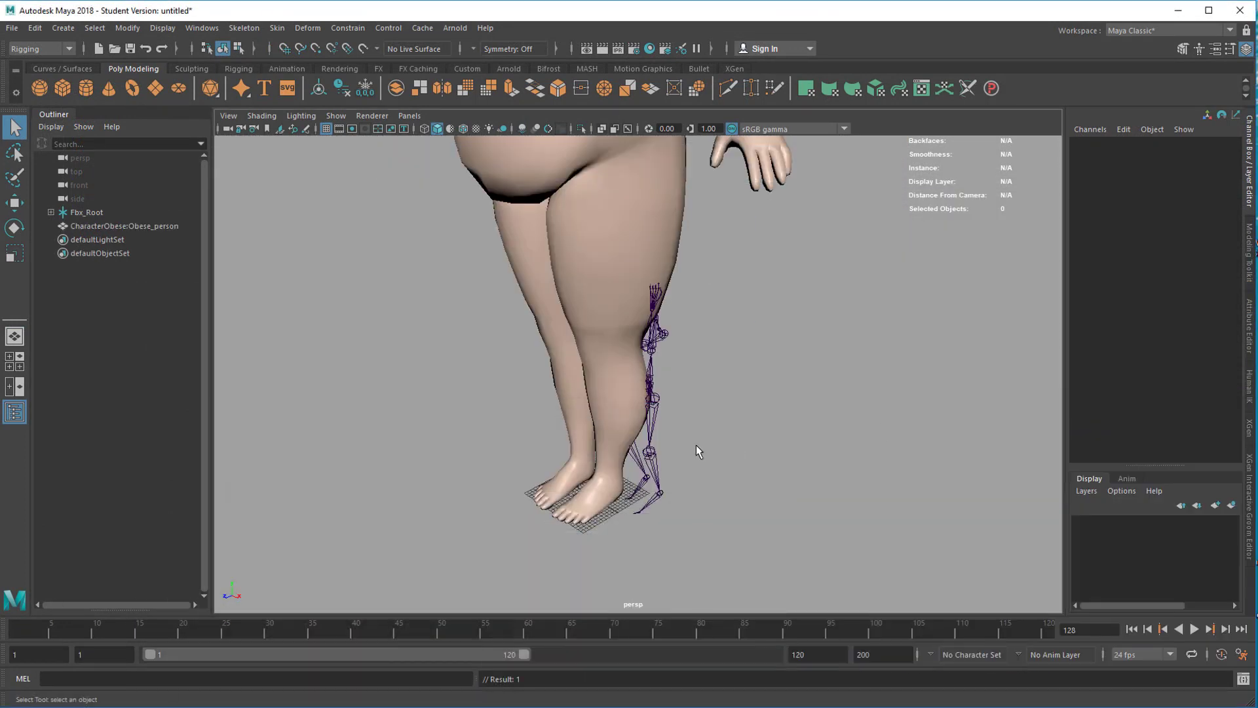
alt+right_drag(824, 454, 710, 452)
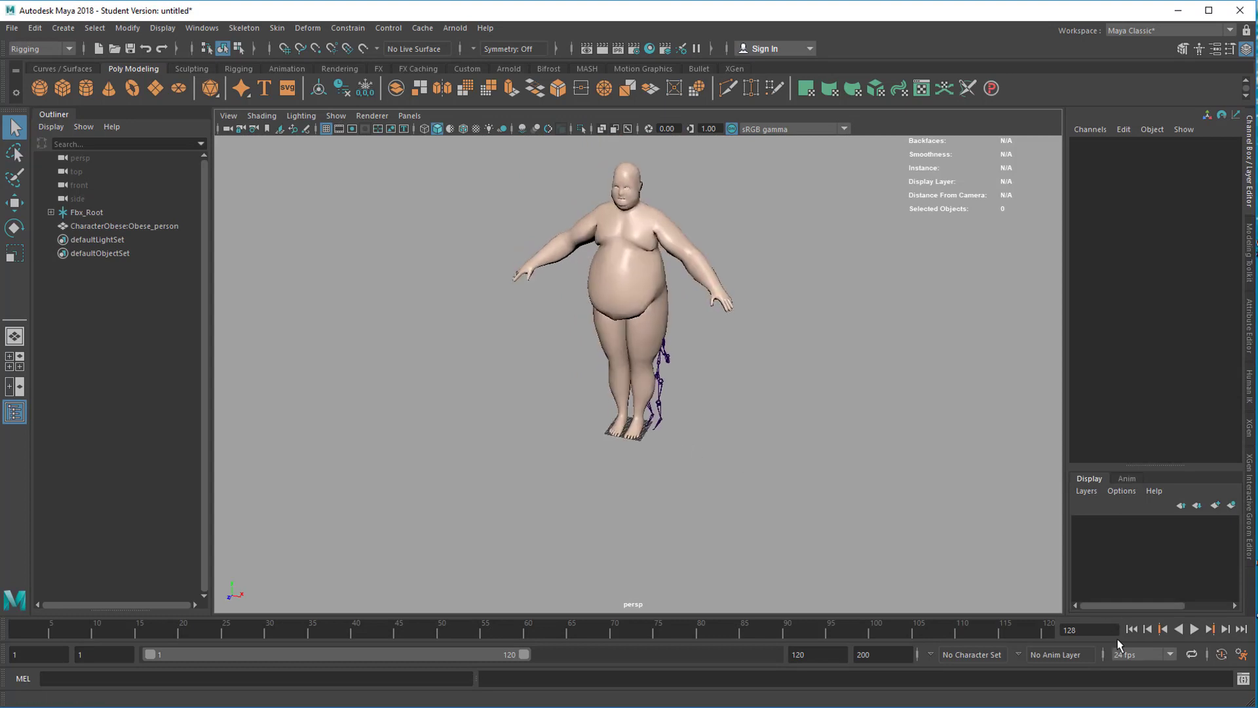
click(1148, 629)
click(1193, 629)
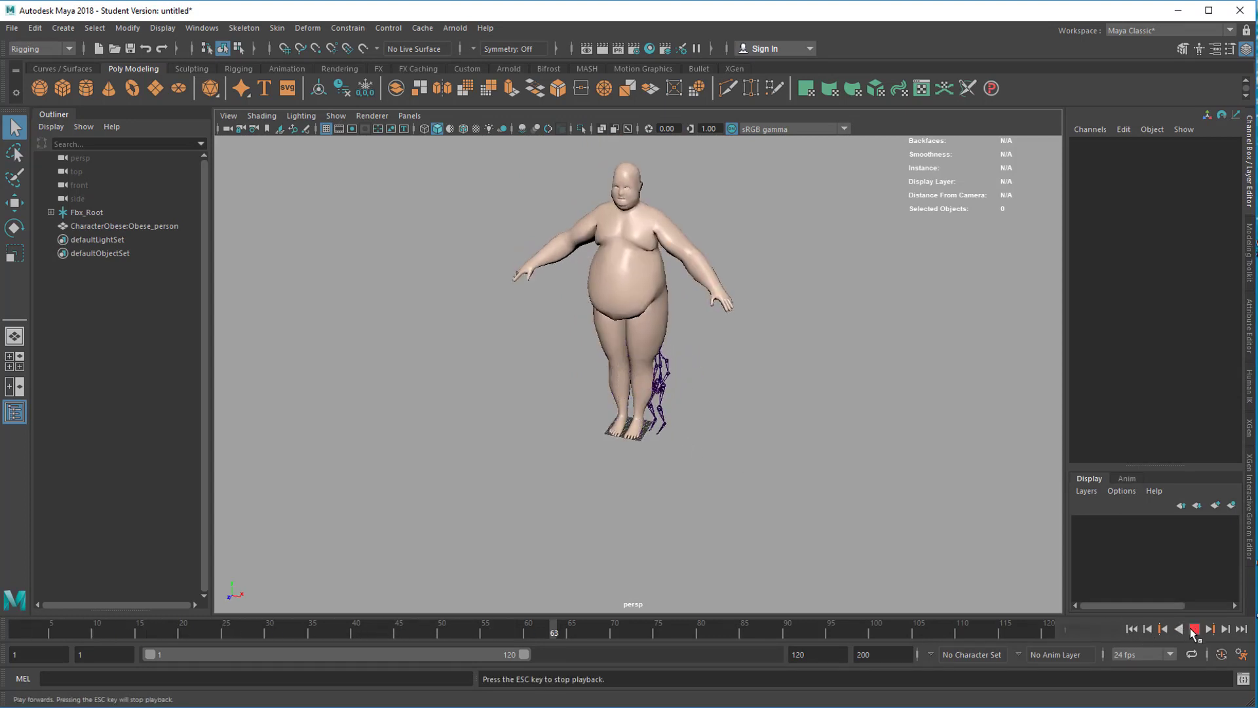
click(1193, 629)
Auto-rig the obese character mesh with the one-click Quick Rig and close the tool
alt+middle_drag(710, 354, 572, 361)
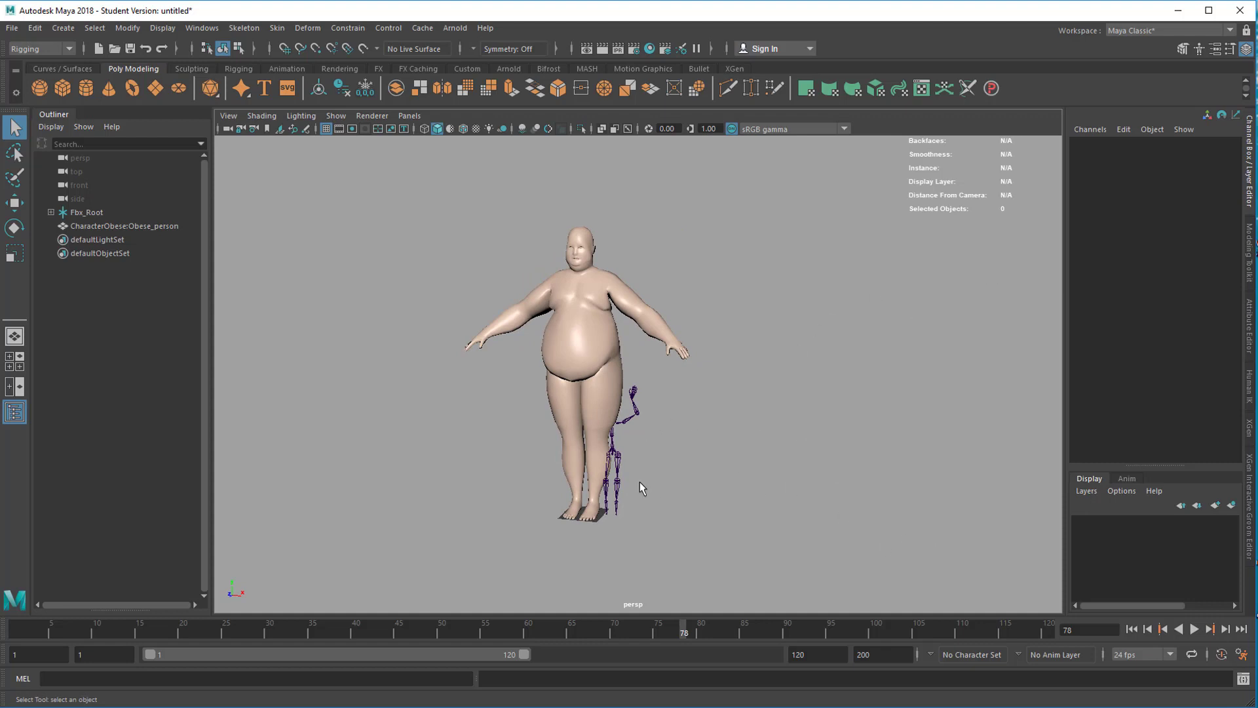
click(637, 302)
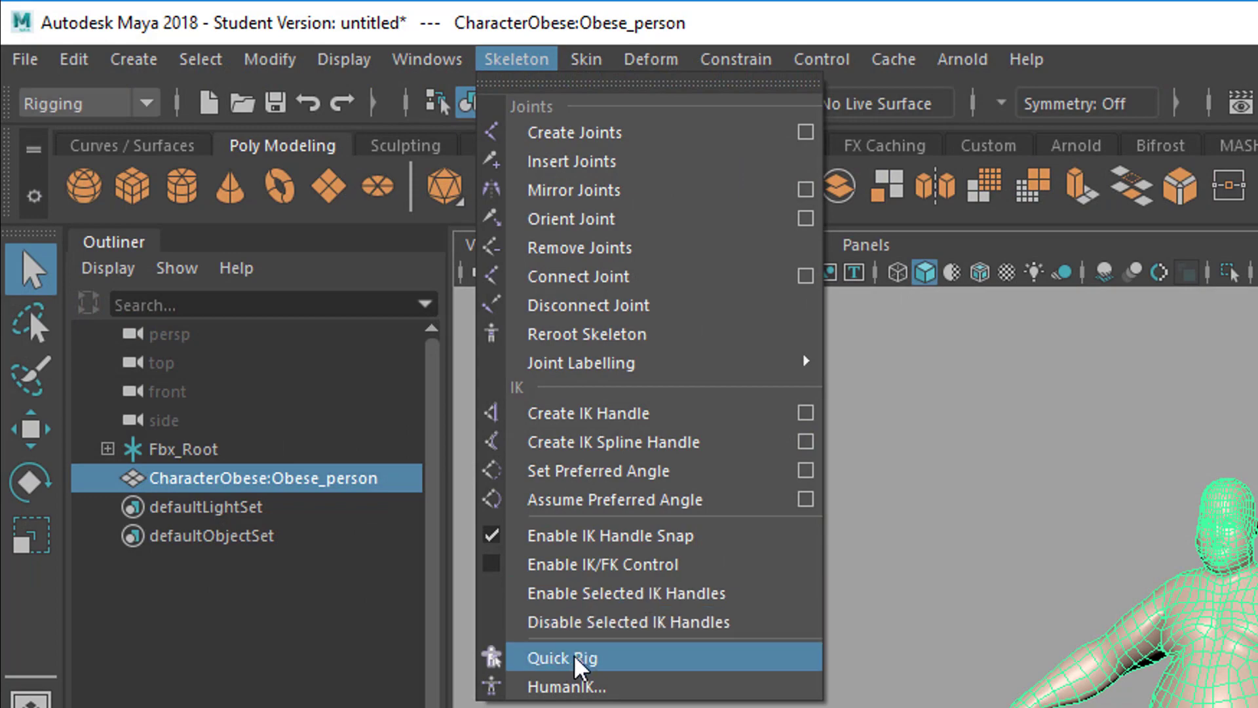
click(659, 660)
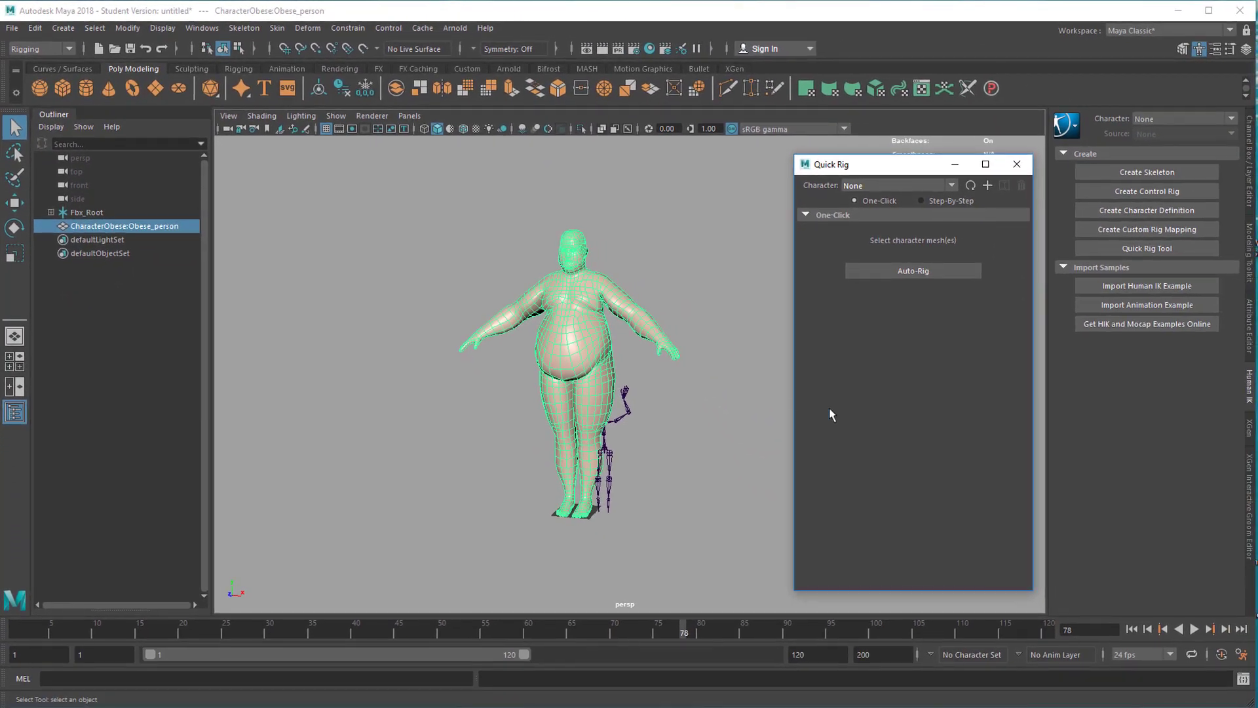
alt+drag(548, 501, 489, 521)
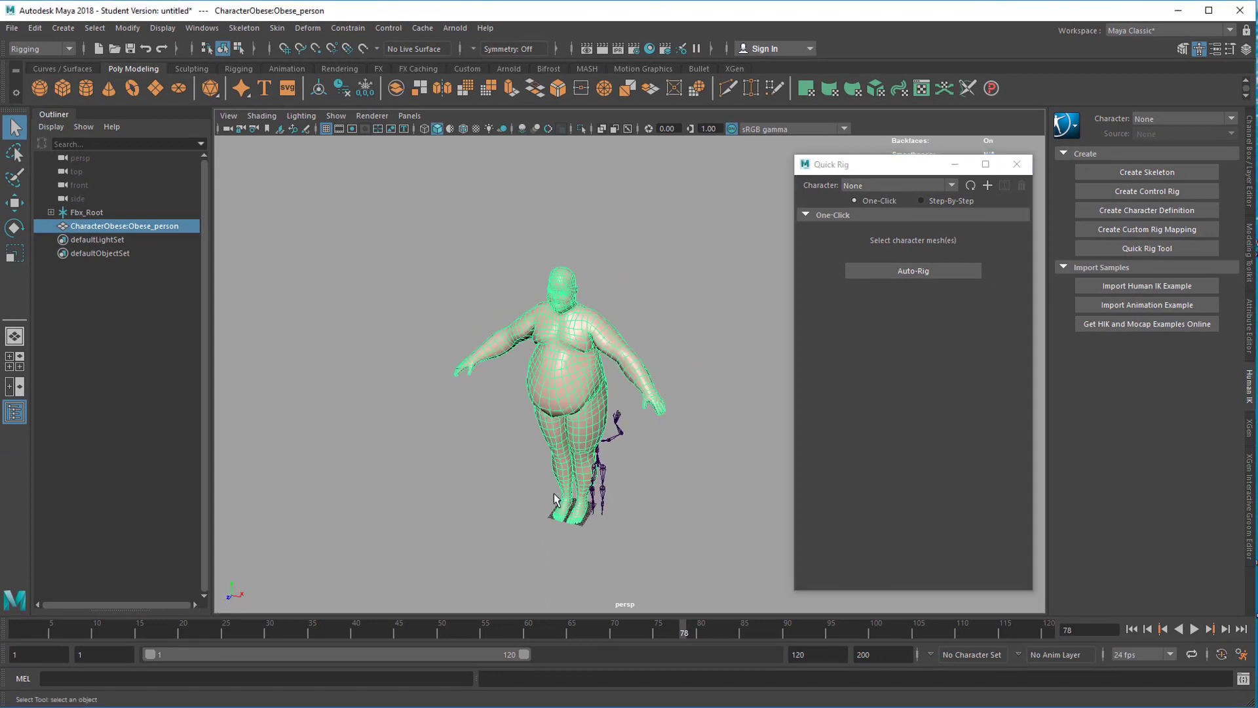
click(923, 273)
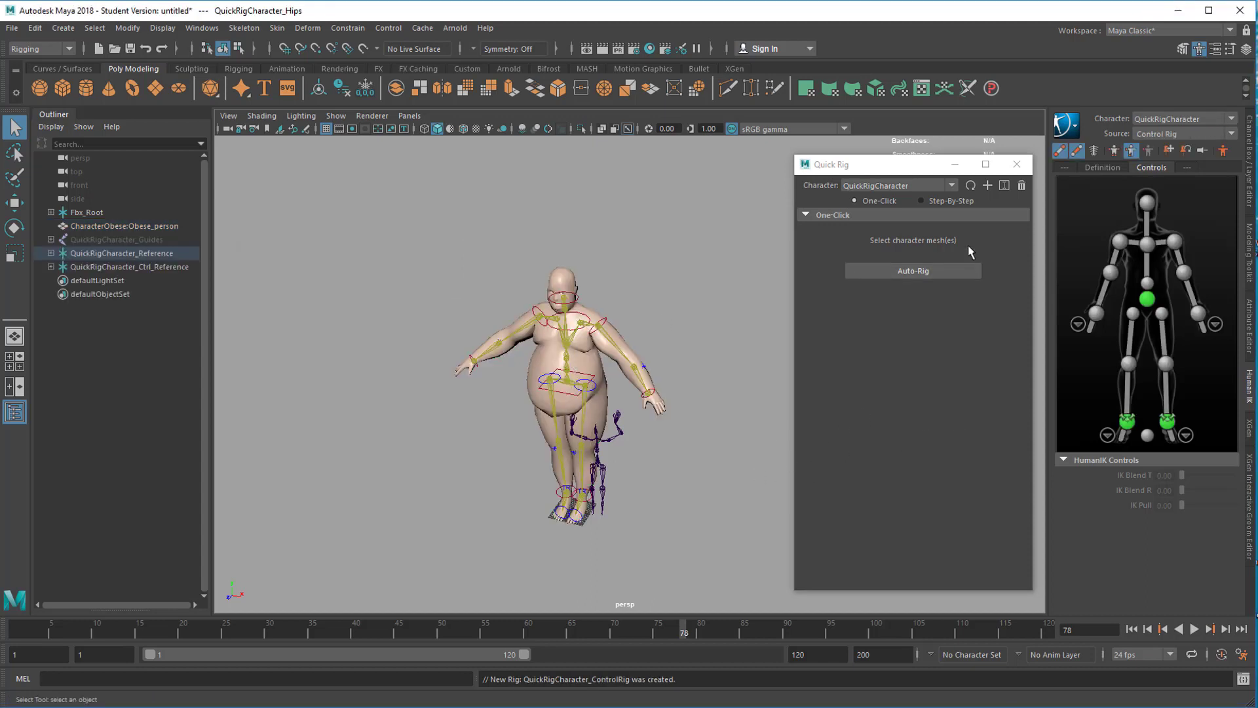
click(1017, 165)
Set the HumanIK source of QuickRigCharacter to Trooper so it follows the motion capture skeleton
mouse_move(730, 450)
alt+mouse_down()
mouse_move(727, 432)
mouse_move(706, 441)
alt+mouse_up()
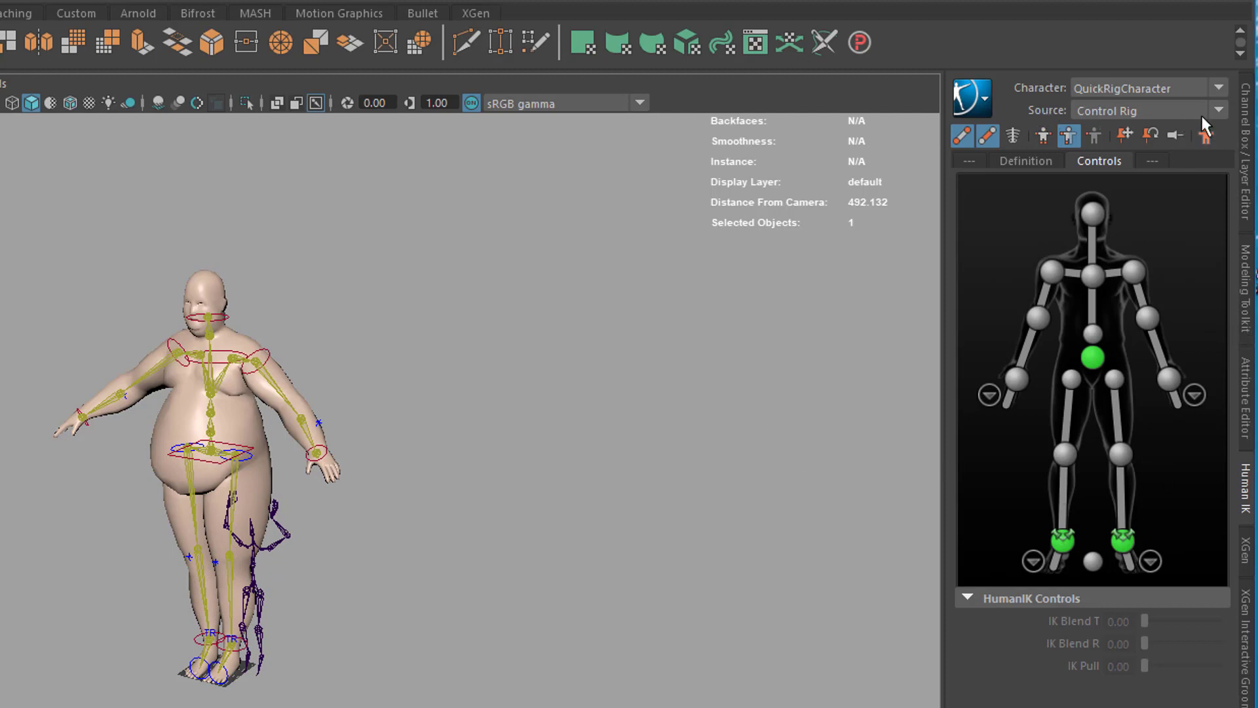
click(1218, 111)
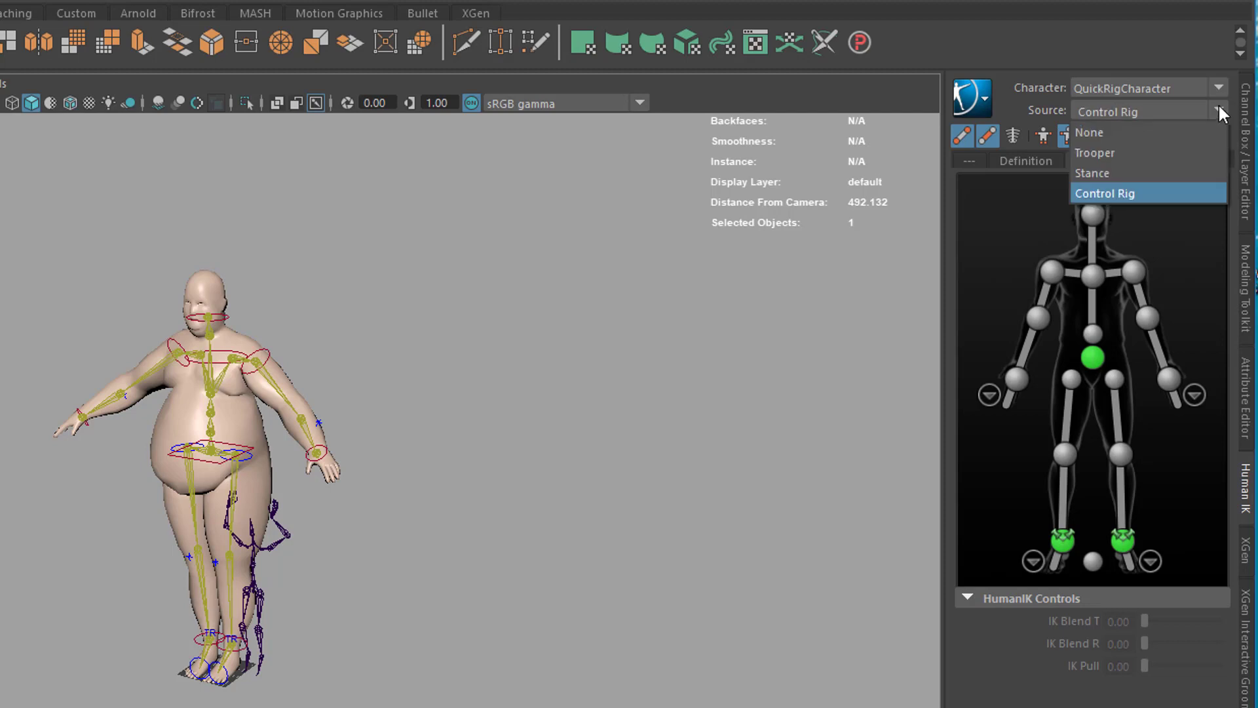
click(1169, 152)
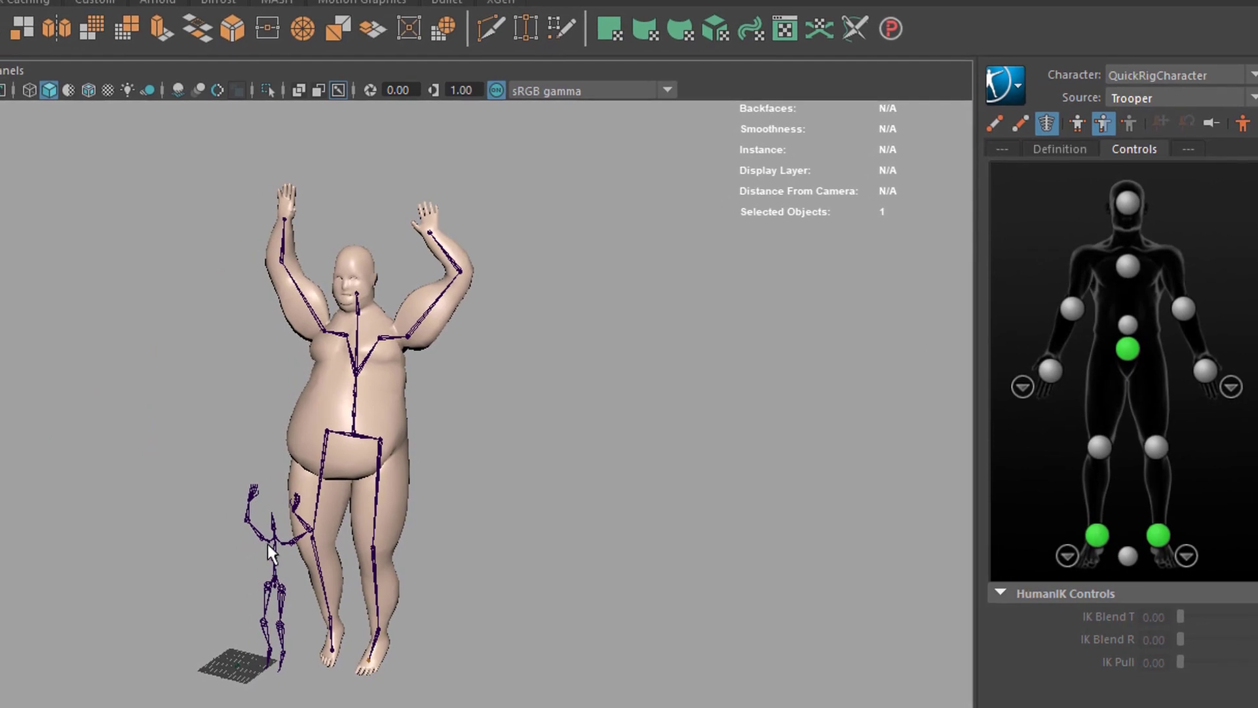
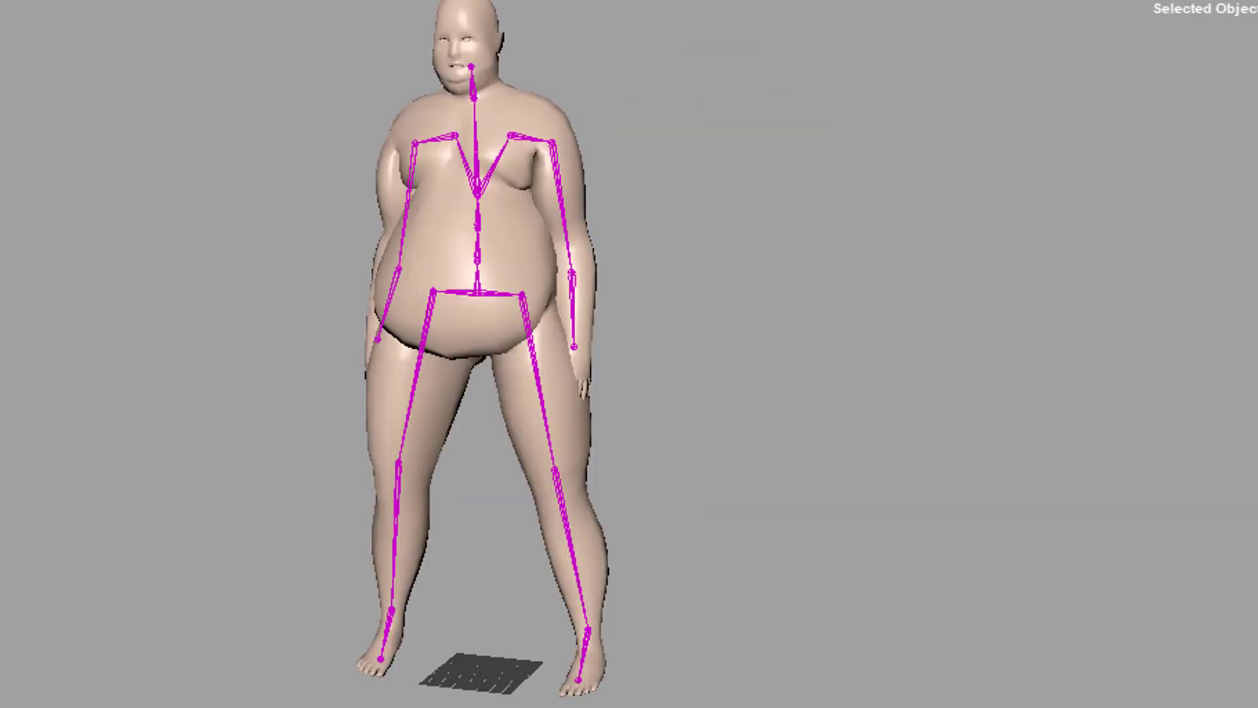
Examine how the character's belly, arms and legs deform from several angles during the animation
alt+drag(441, 543, 500, 500)
scroll(878, 511, up, 6)
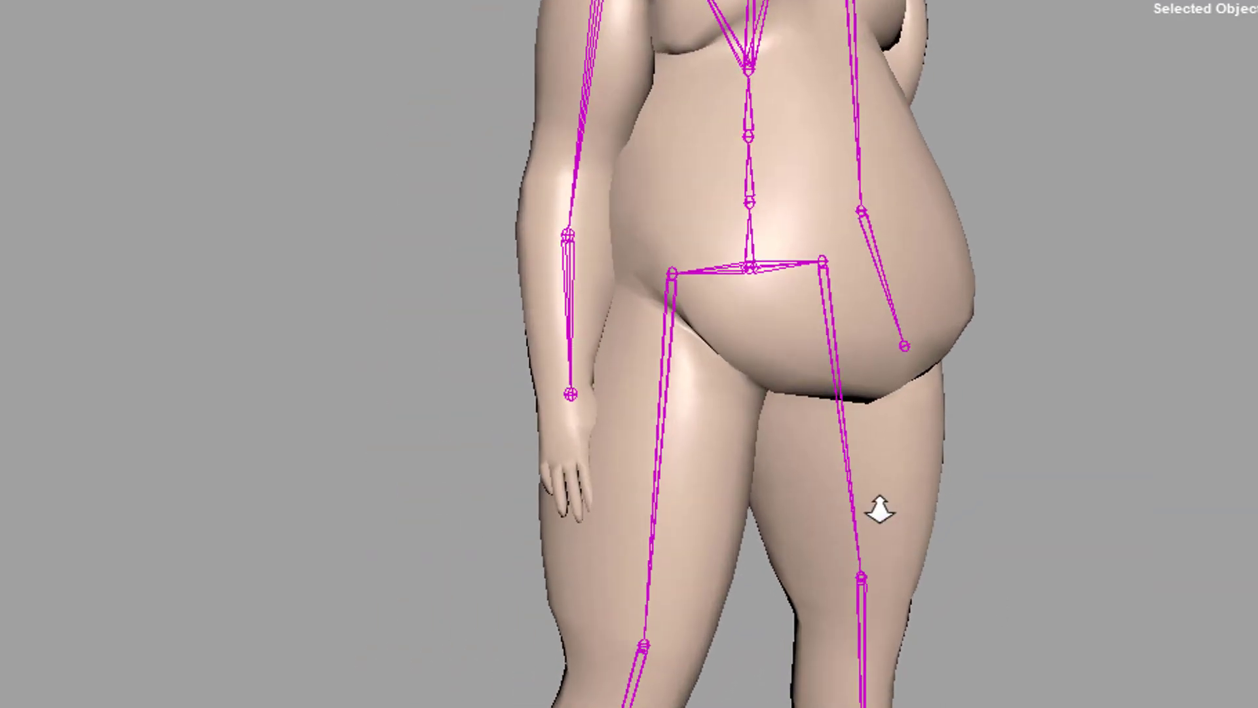
alt+drag(720, 520, 680, 544)
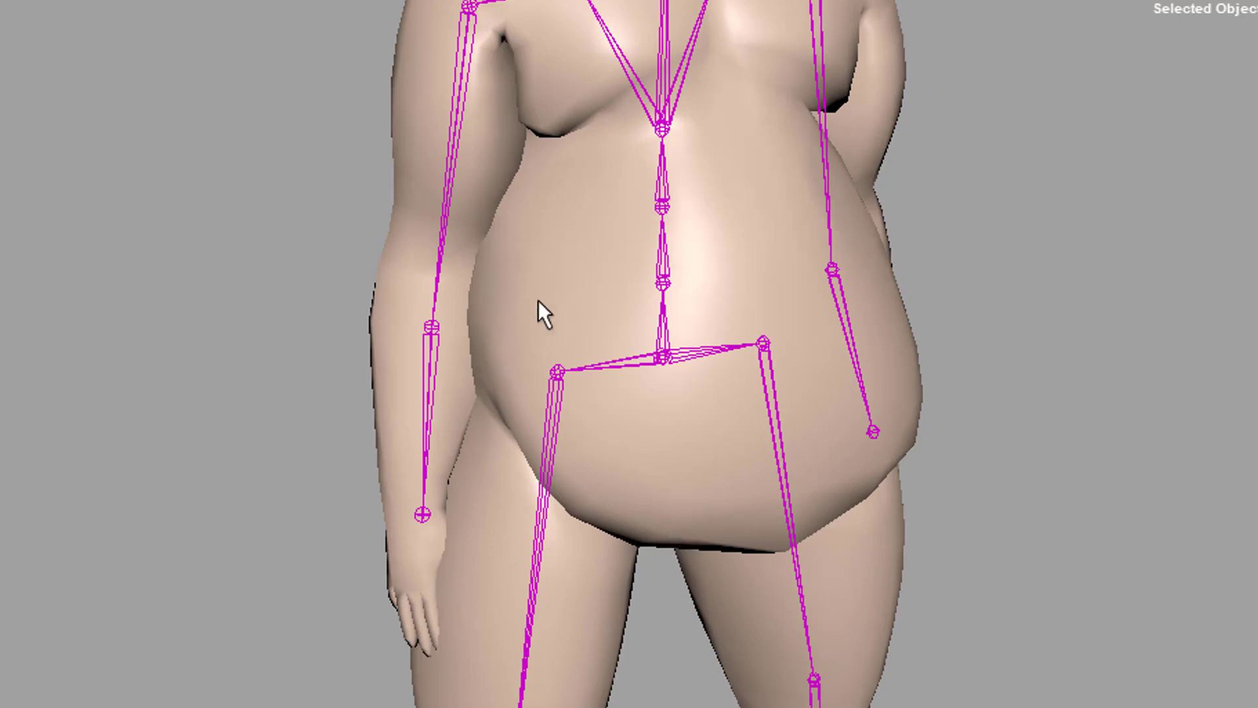
alt+drag(596, 497, 481, 524)
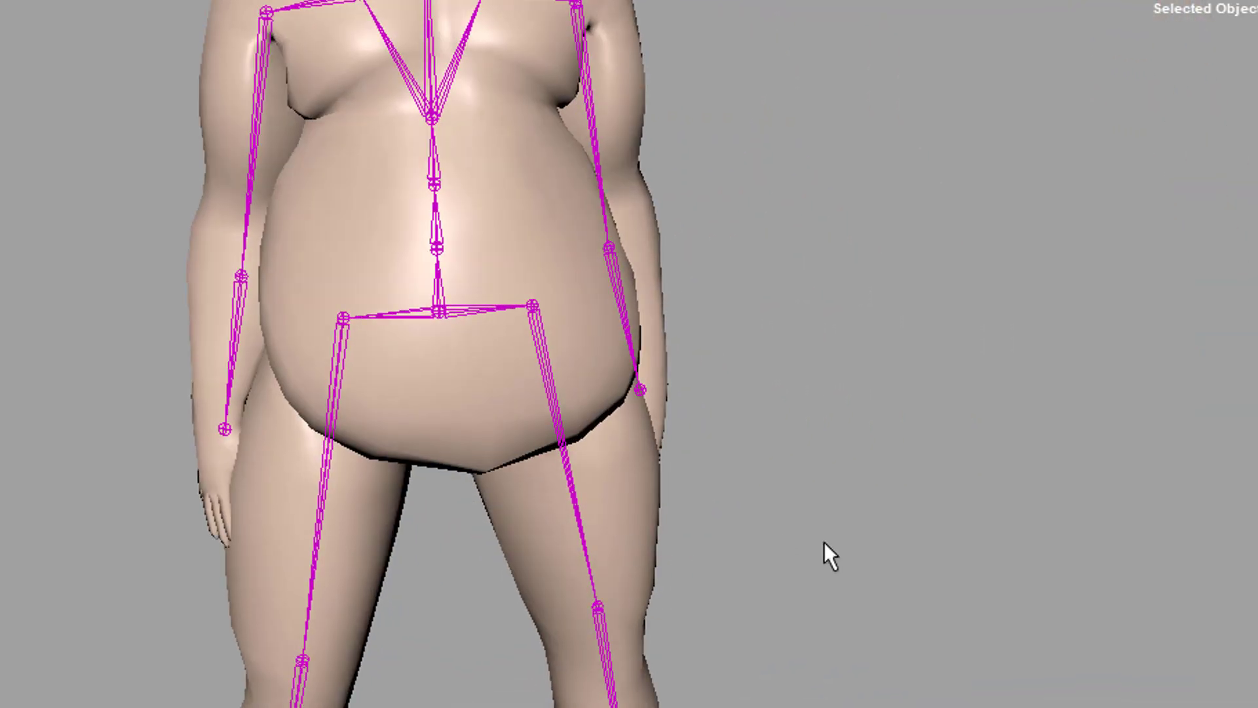
alt+drag(824, 543, 735, 500)
scroll(853, 567, down, 5)
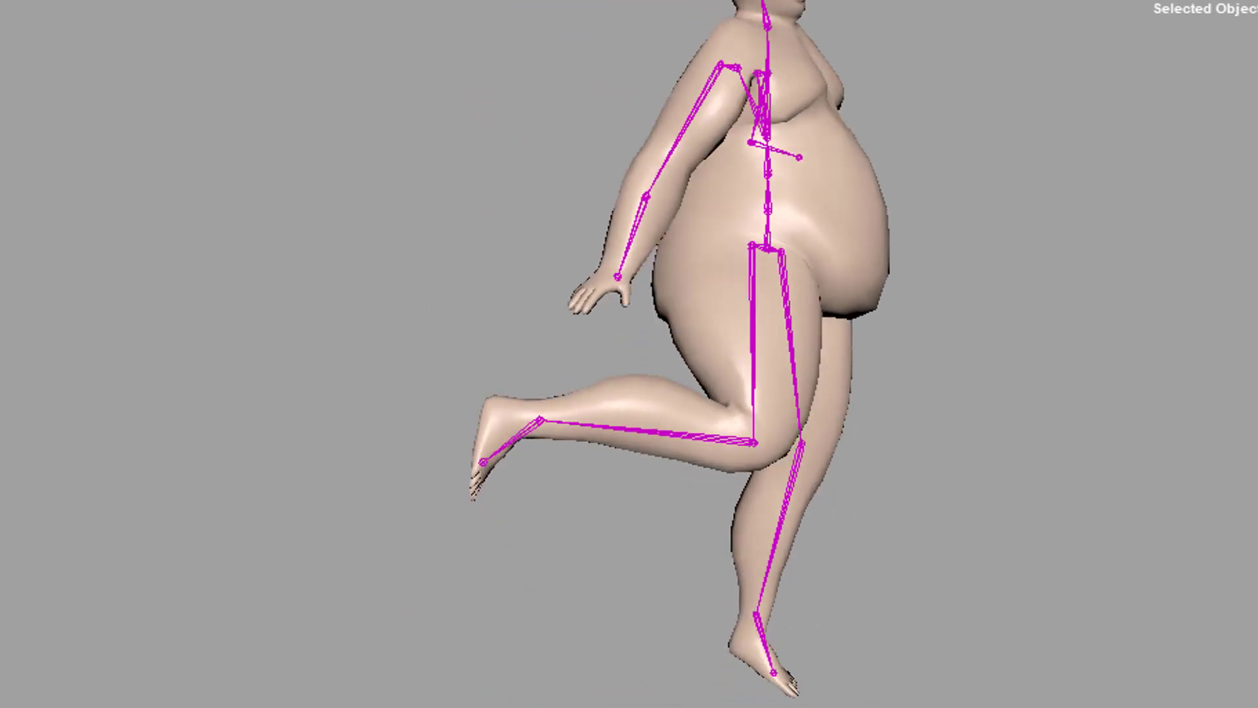
alt+drag(983, 599, 753, 604)
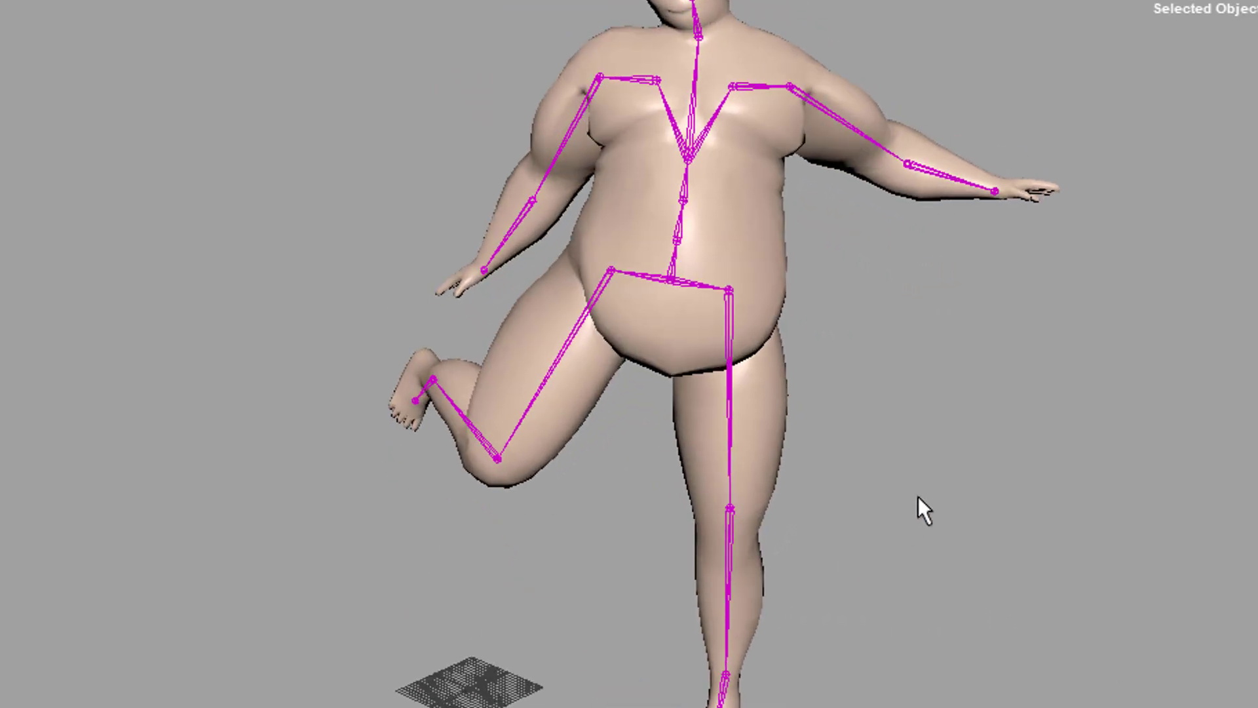
alt+drag(919, 497, 919, 524)
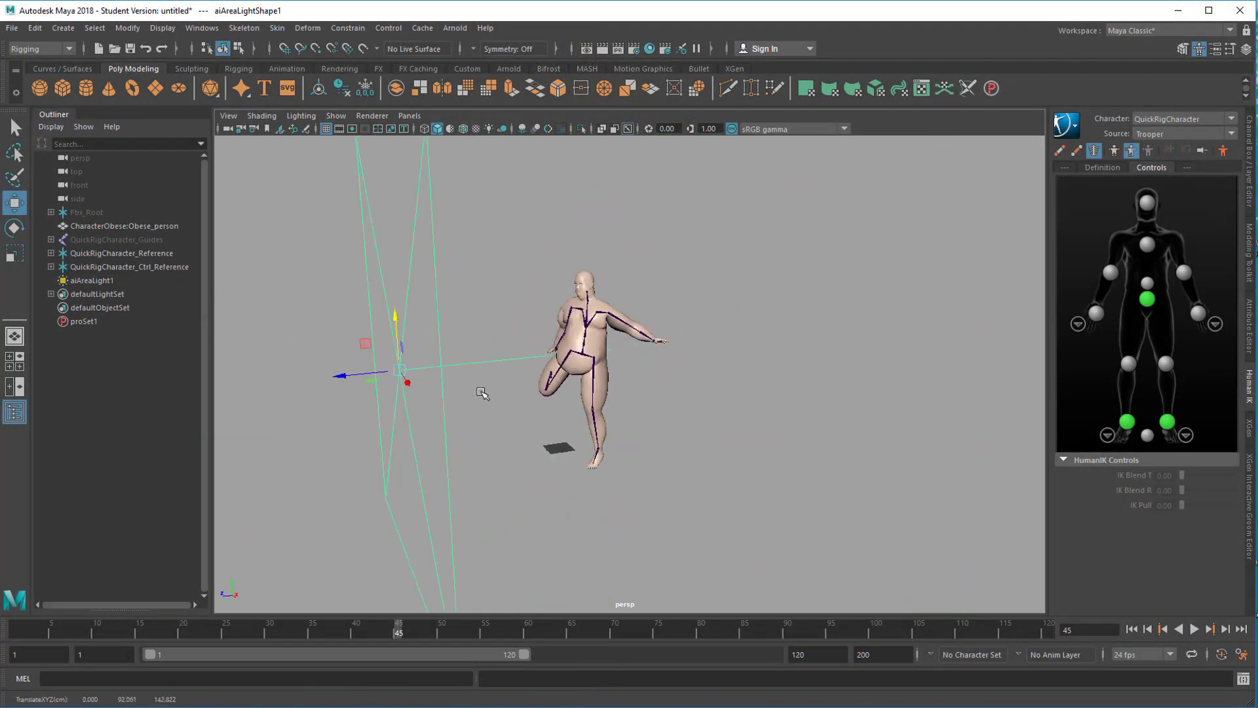
Orient the Arnold area light toward the character and add a large polygon disc as the floor beneath it
key(e)
key(ctrl+a)
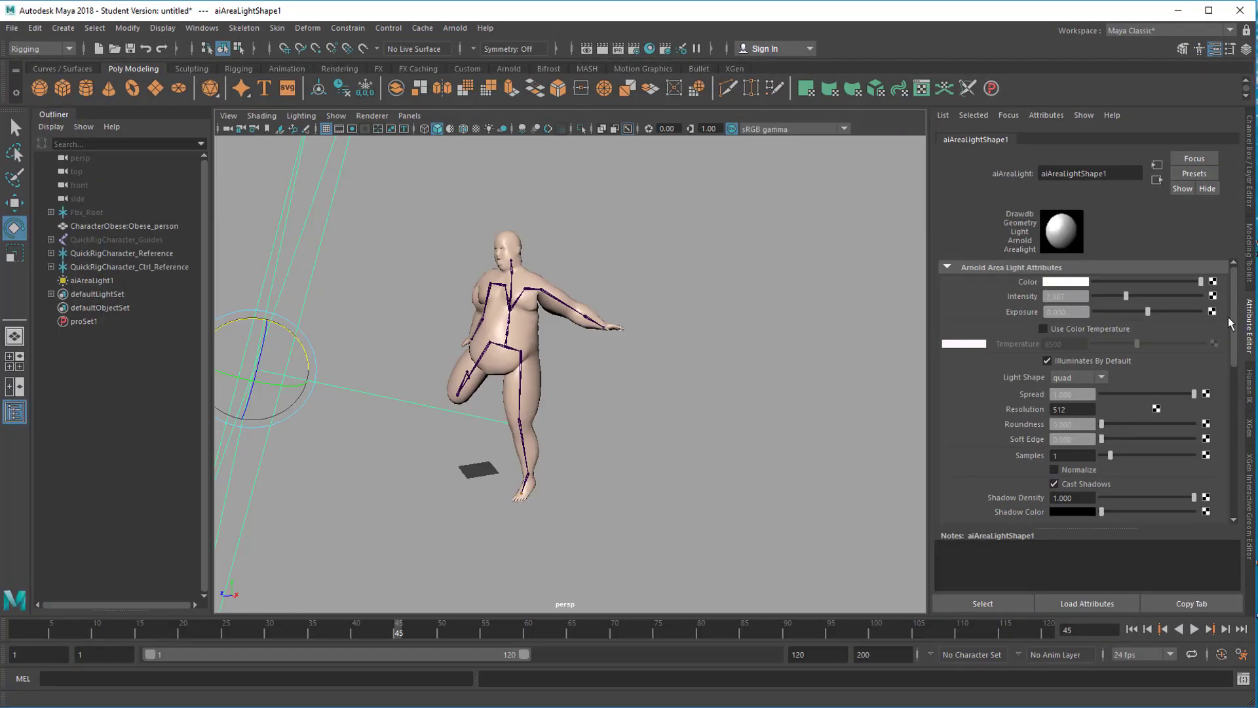
click(603, 324)
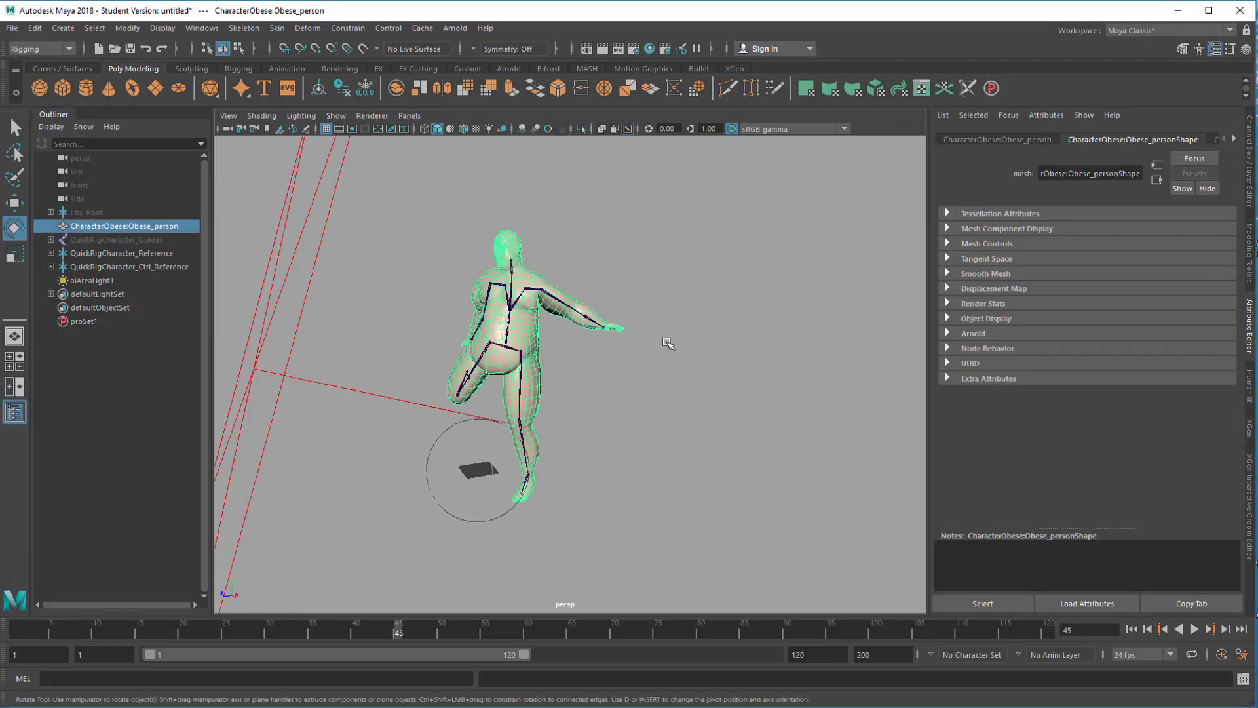
key(w)
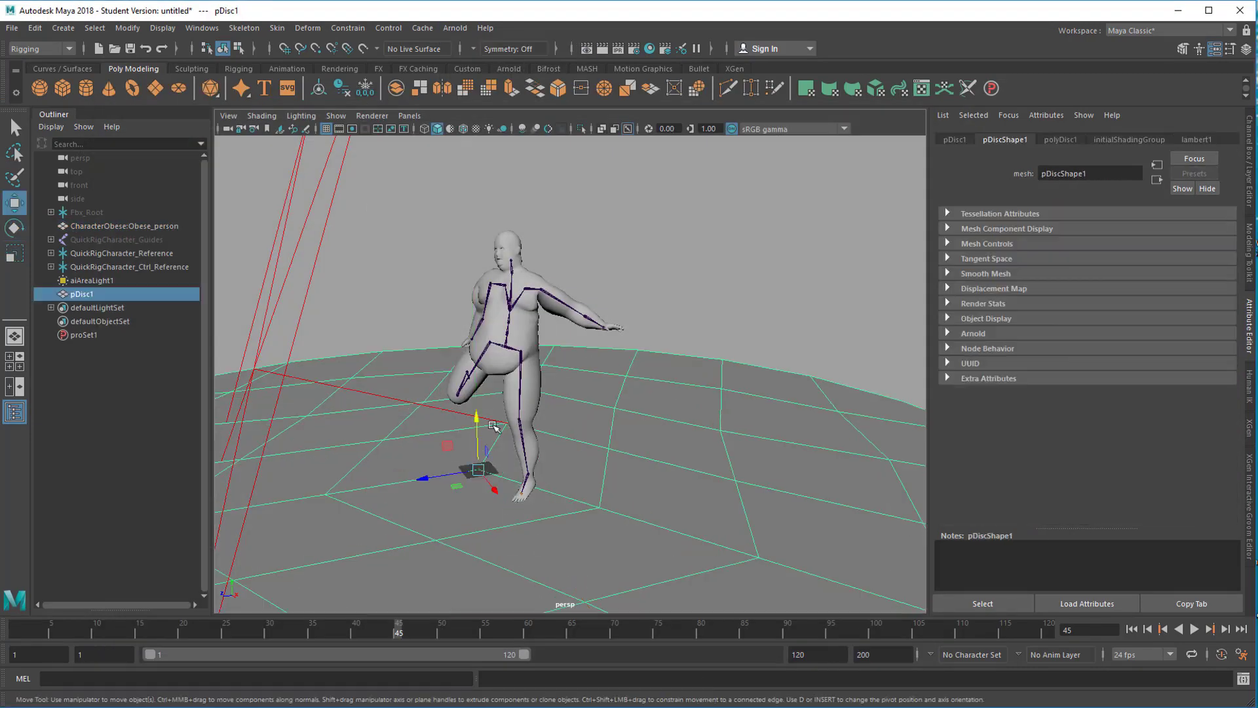
Render the scene in Arnold RenderView and give the character an aiToon material with white edges and a red base color
click(455, 27)
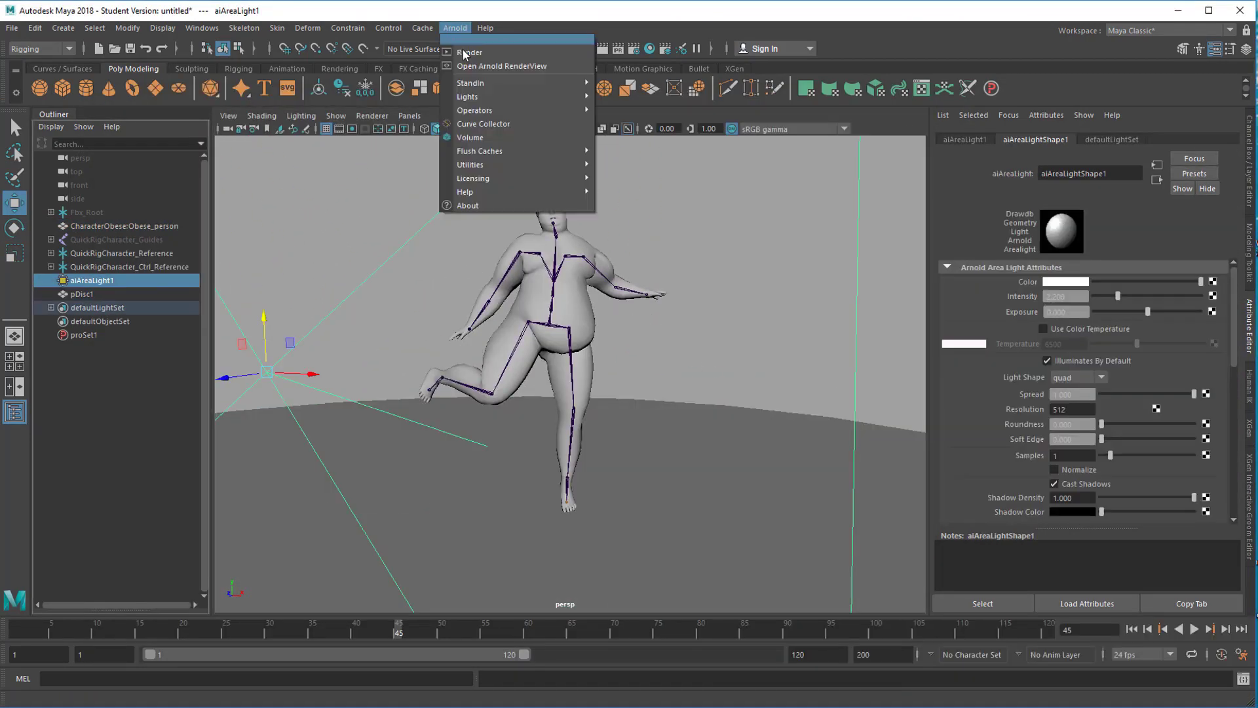
click(459, 50)
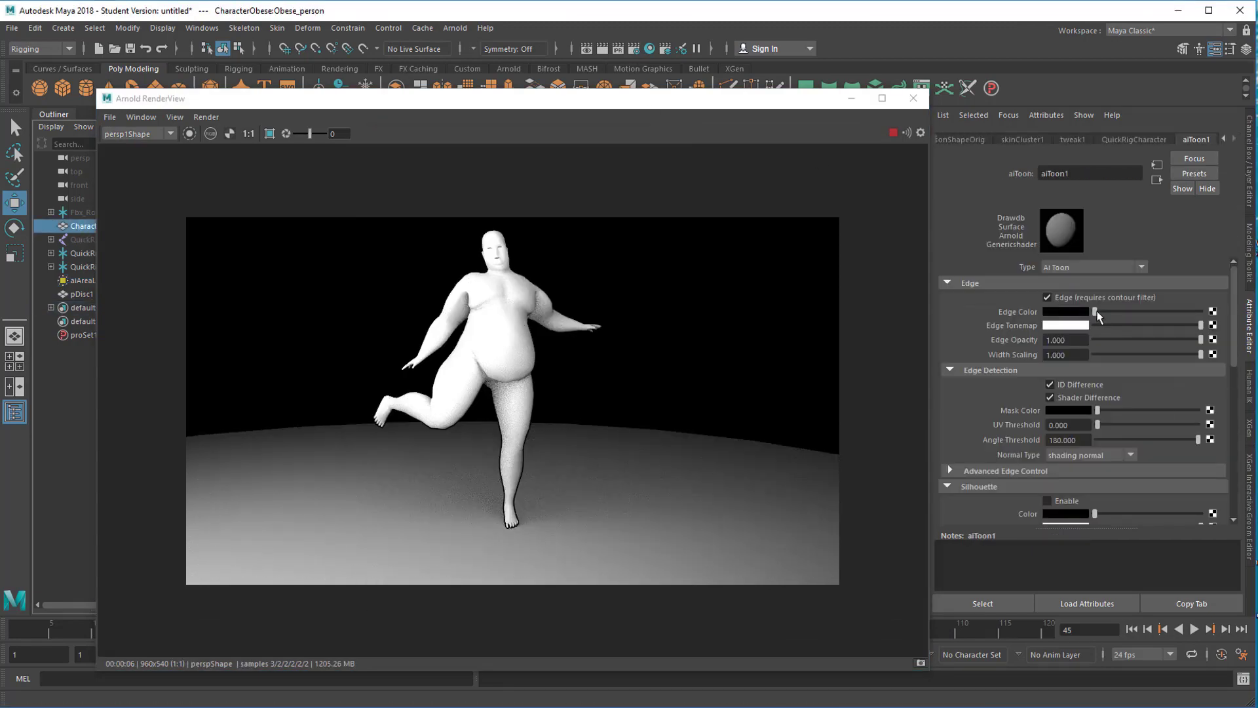
scroll(1120, 341, down, 5)
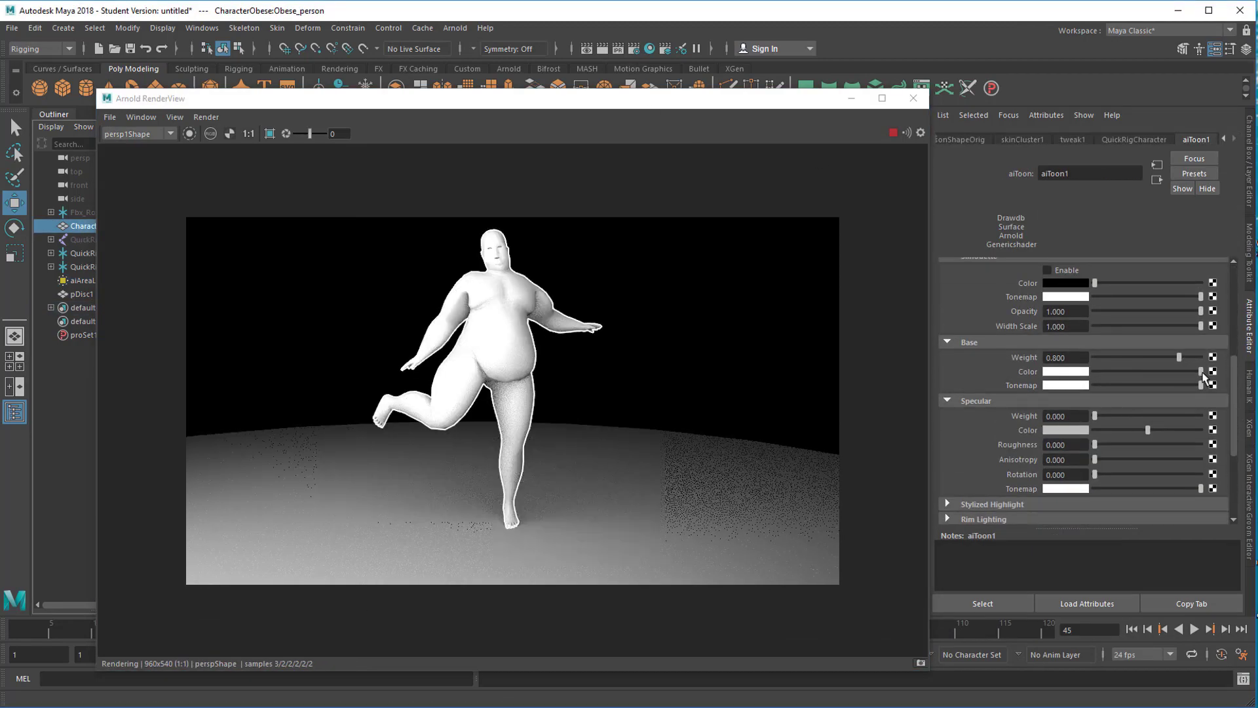
click(1066, 372)
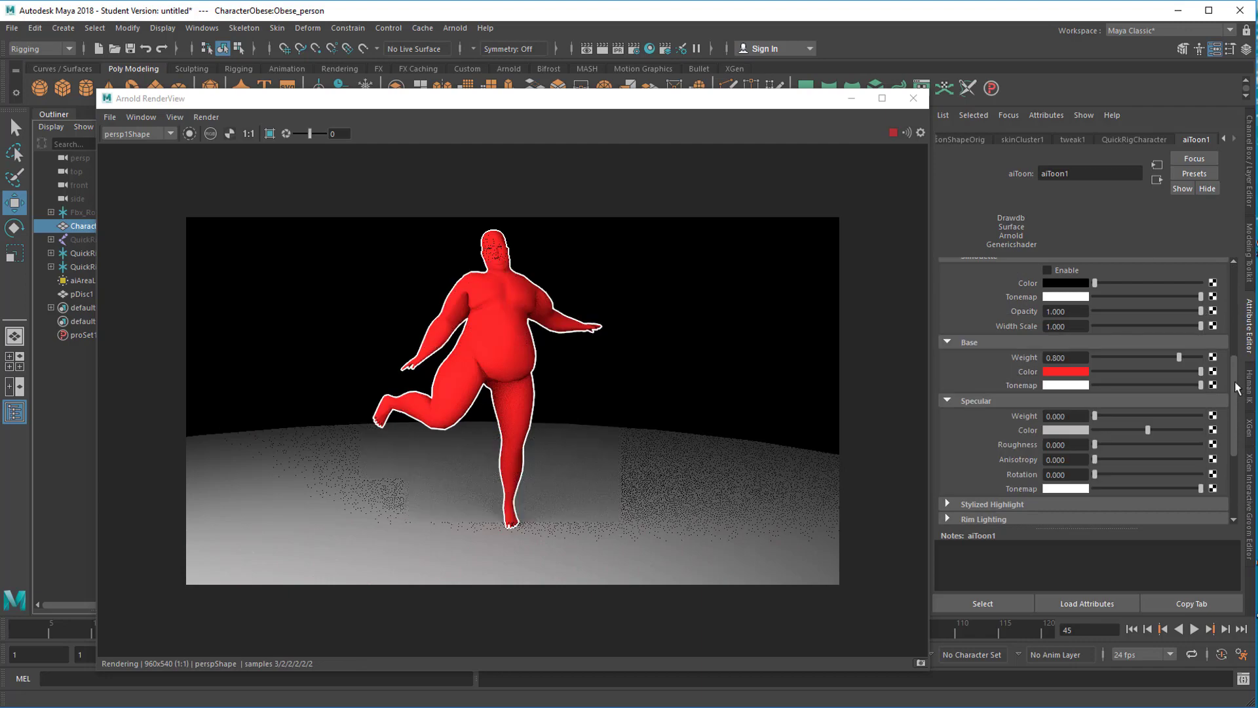
Map a Water texture to the mask color in the aiToon material's edge detection settings
scroll(1120, 393, up, 5)
click(1214, 284)
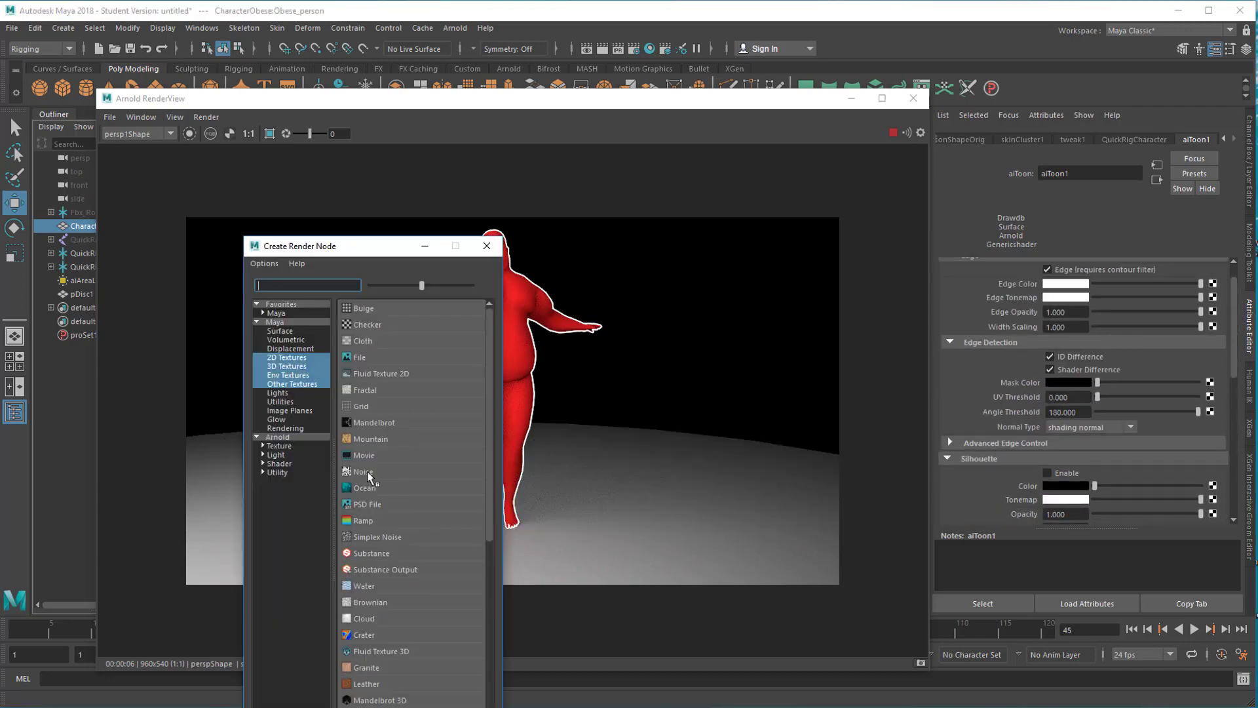
click(364, 586)
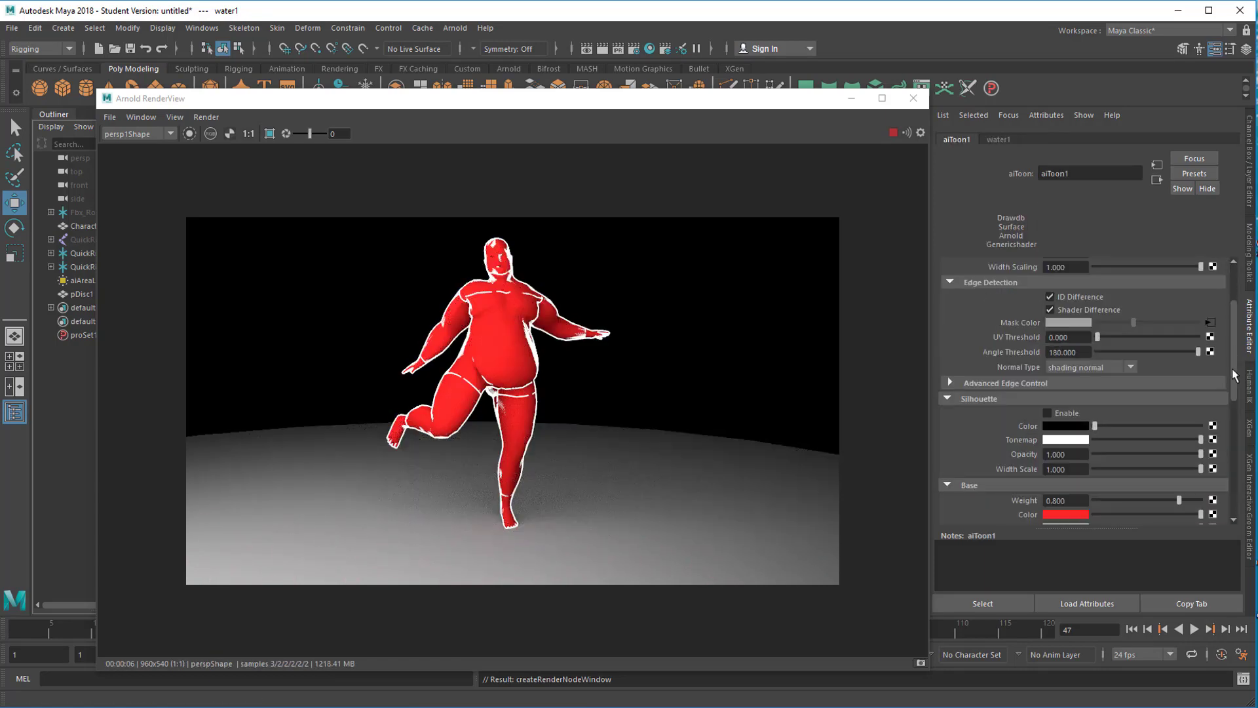
Map a Ramp texture to the aiToon base color and make it a Circular Ramp from dark blue to white
click(1213, 441)
click(364, 571)
click(1129, 278)
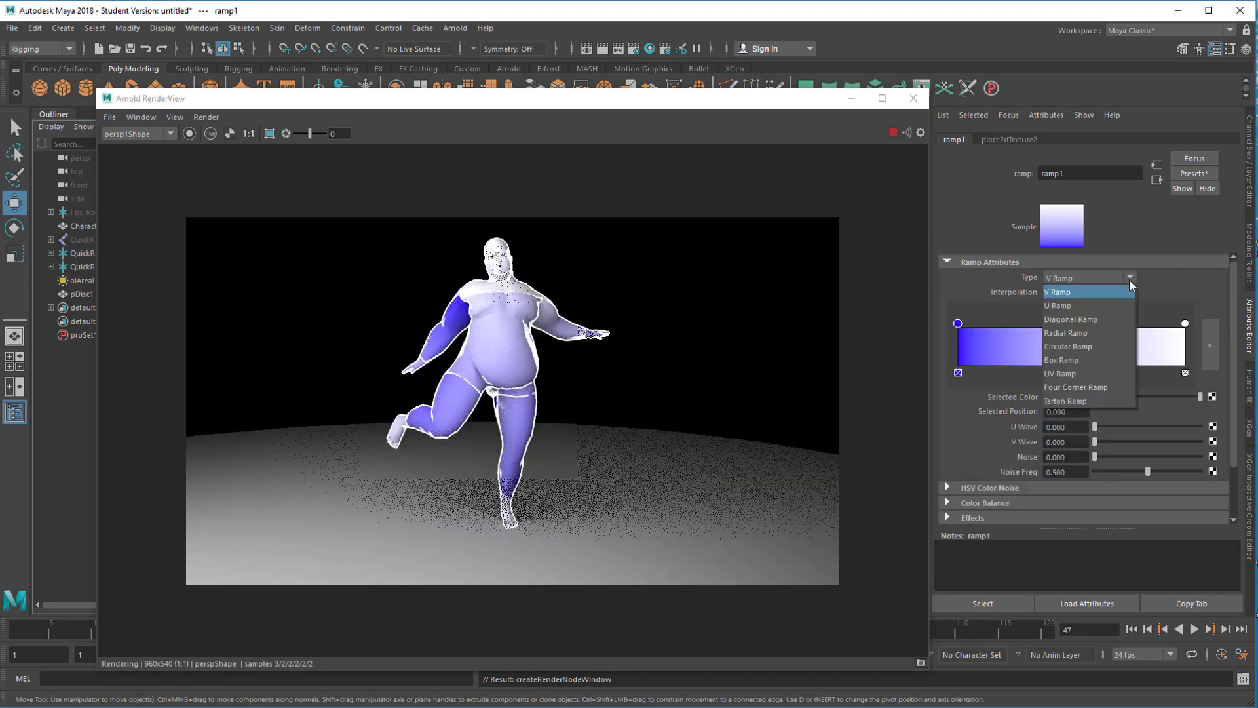
click(1068, 347)
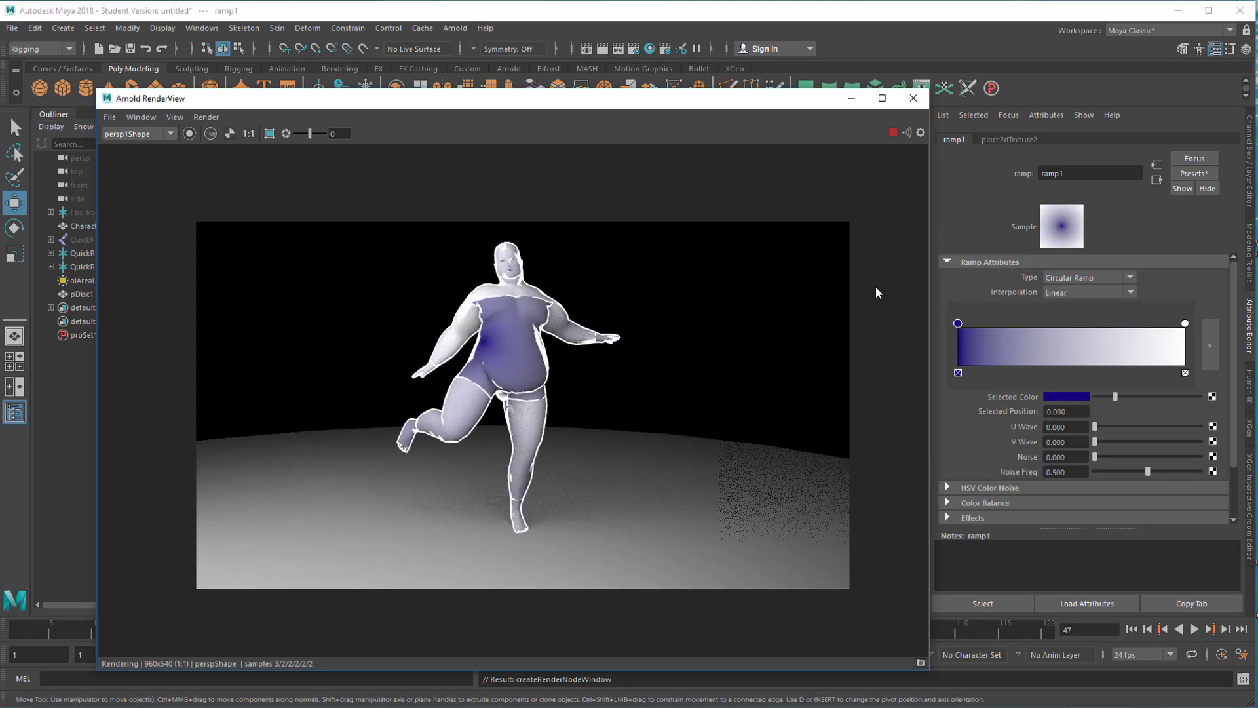
Add a Grid texture to the aiToon material's base shading and thin the toon contour lines in the Arnold render settings
drag(799, 106, 723, 99)
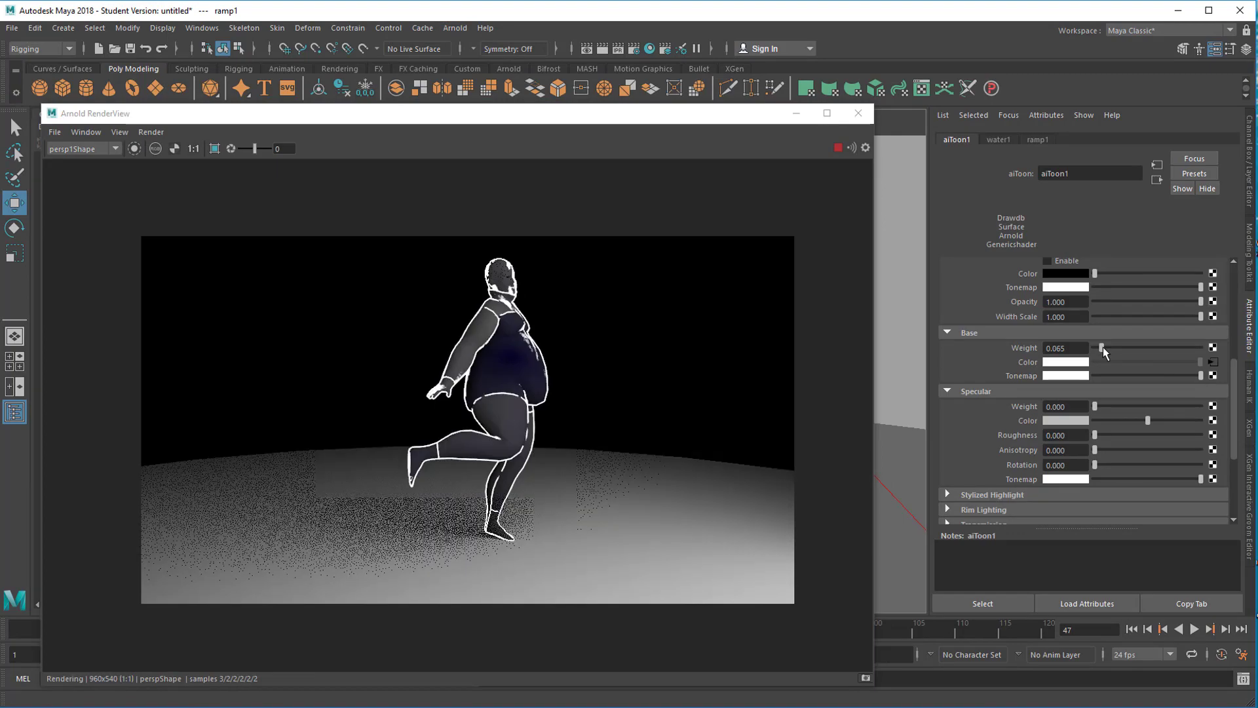
click(1213, 363)
click(379, 430)
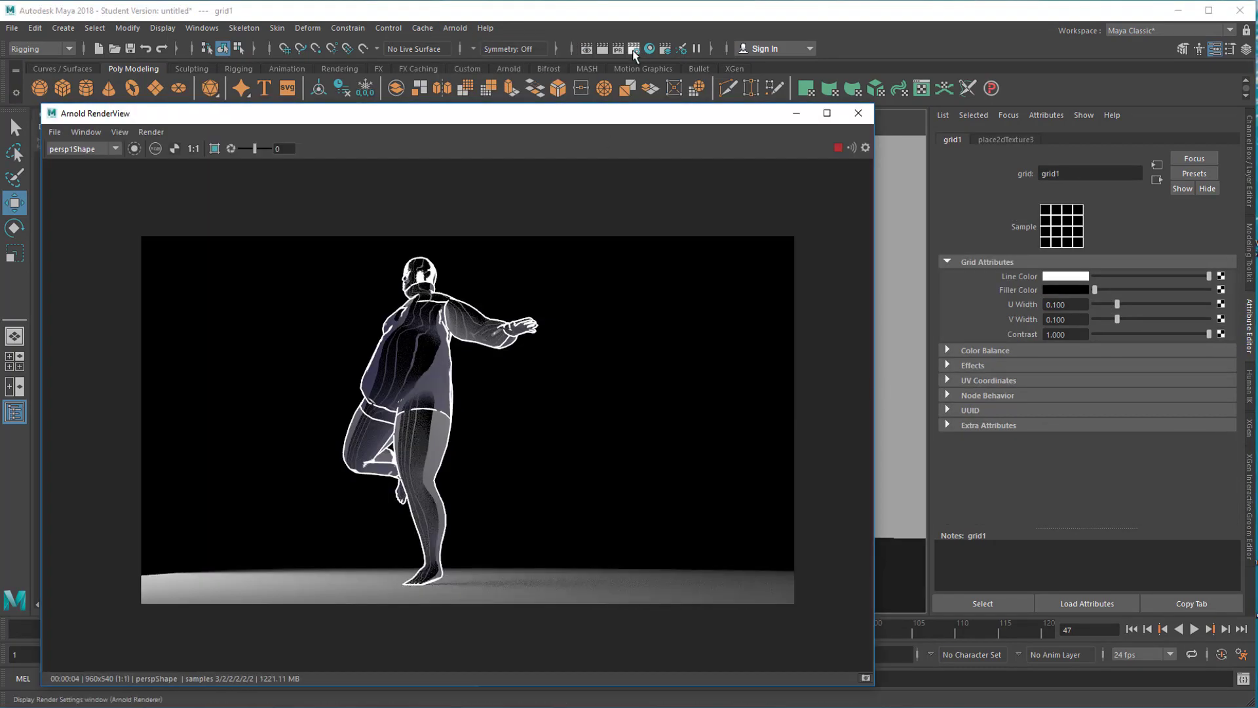
click(635, 55)
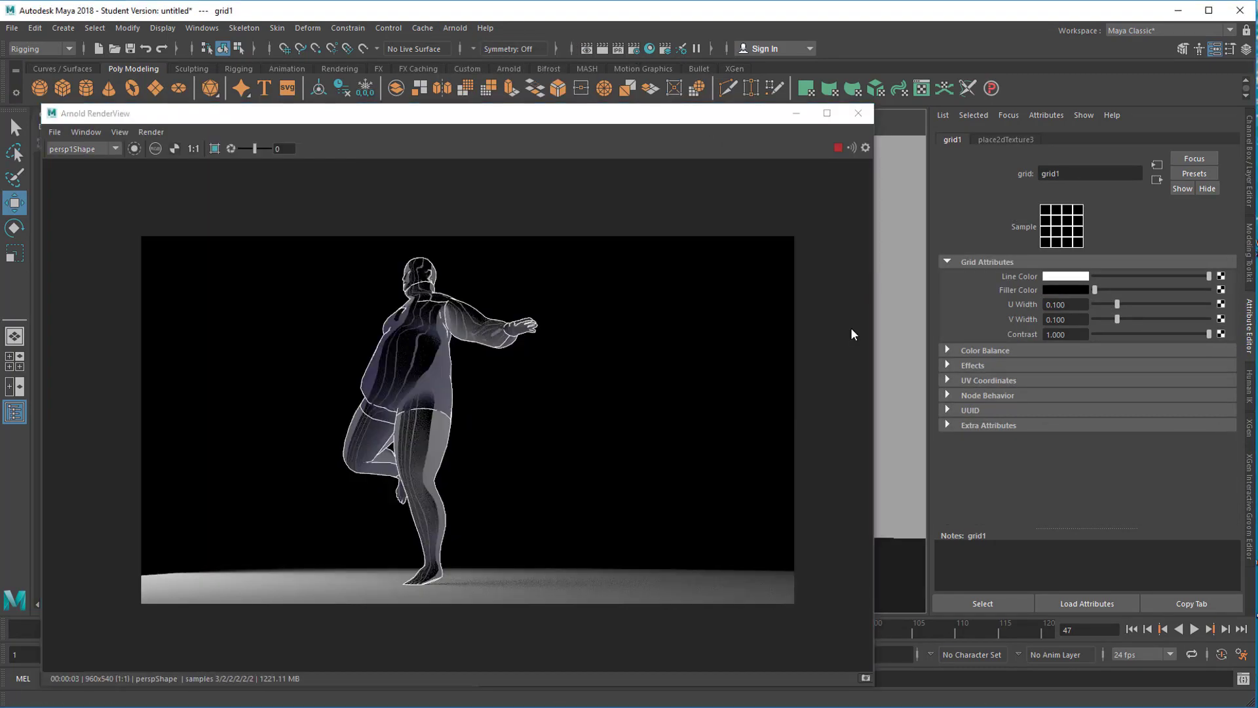